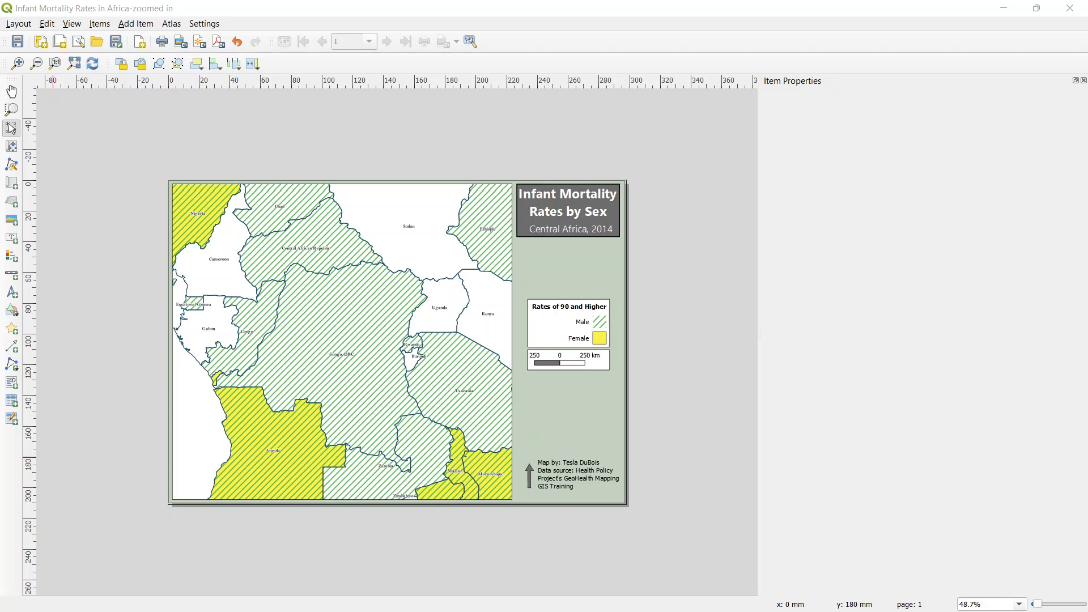
Step: Open the existing print layout "Infant Mortality Rates in Africa-zoomed in" from the main project window
{"action": "key", "text": "alt+Tab"}
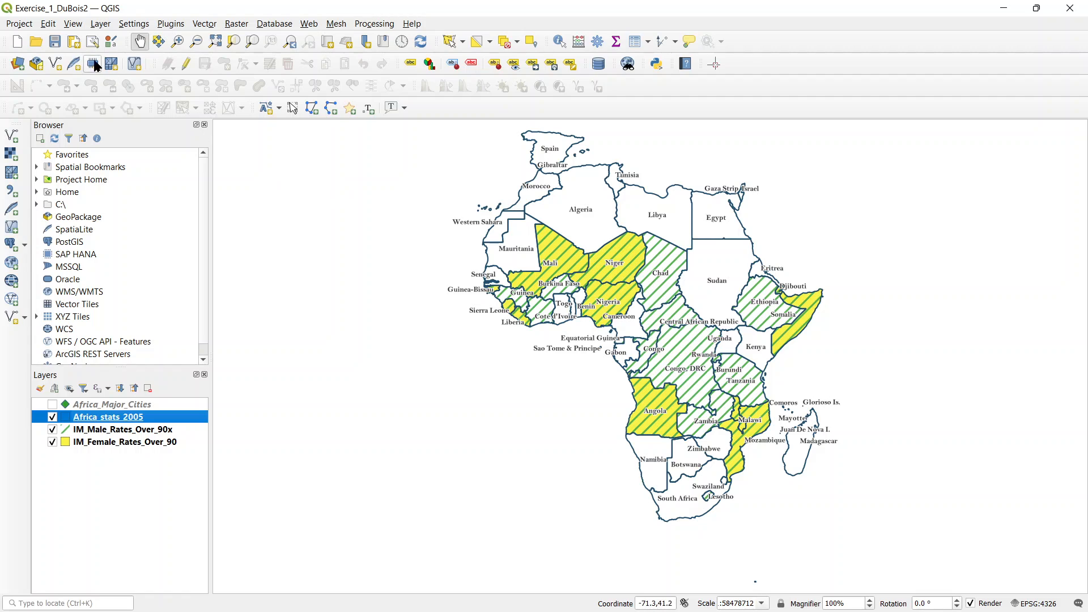
{"action": "left_click", "coordinate": [20, 24]}
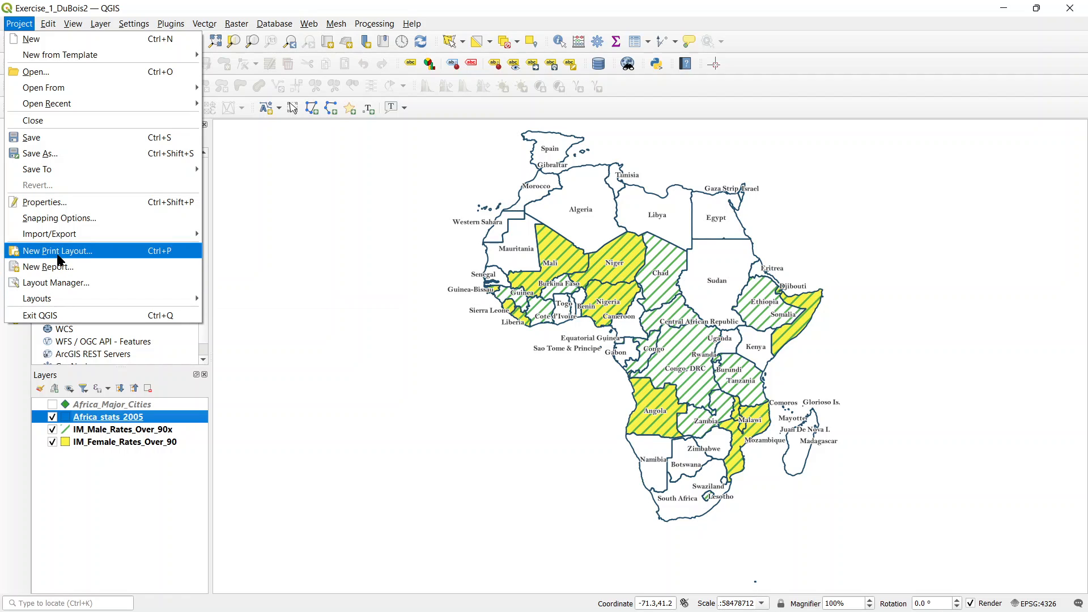
{"action": "mouse_move", "coordinate": [67, 299]}
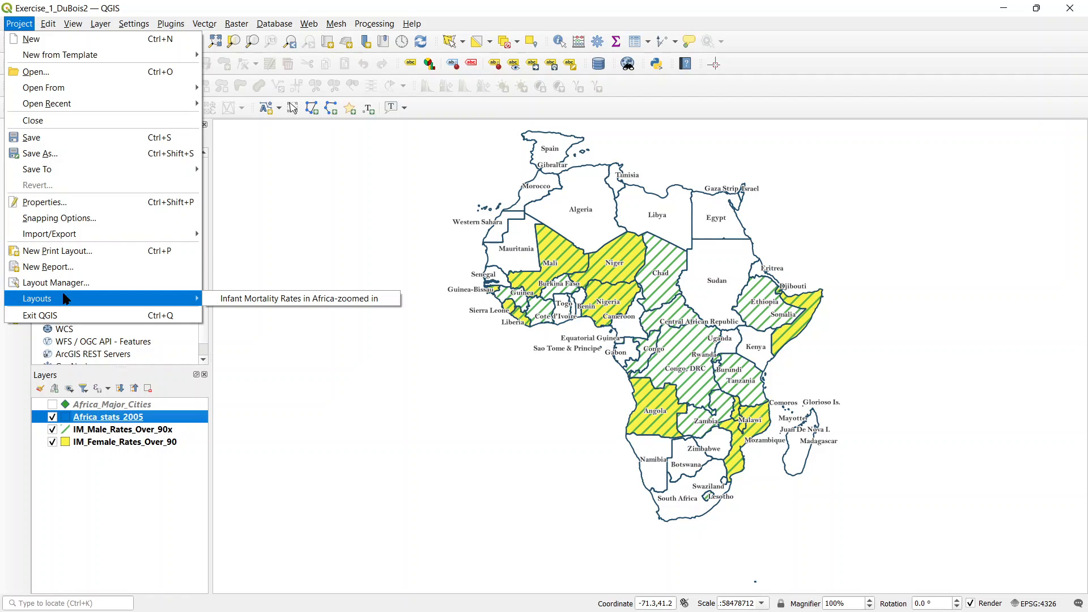
{"action": "left_click", "coordinate": [219, 301]}
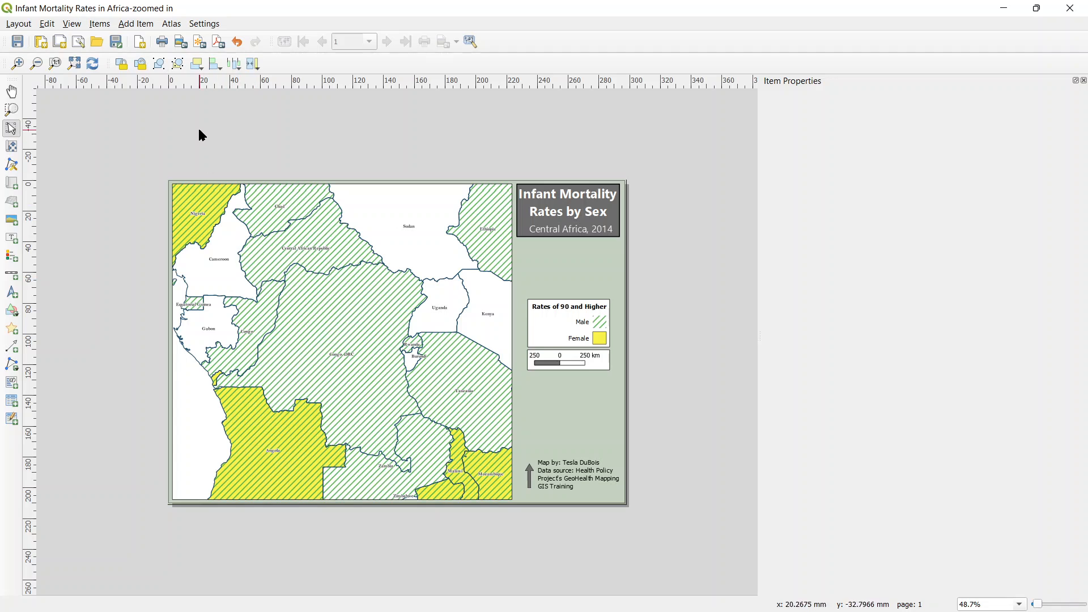
Step: Start a PDF export of the layout, naming the file "Central Africa" in the MidTerm1 folder
{"action": "left_click", "coordinate": [218, 48]}
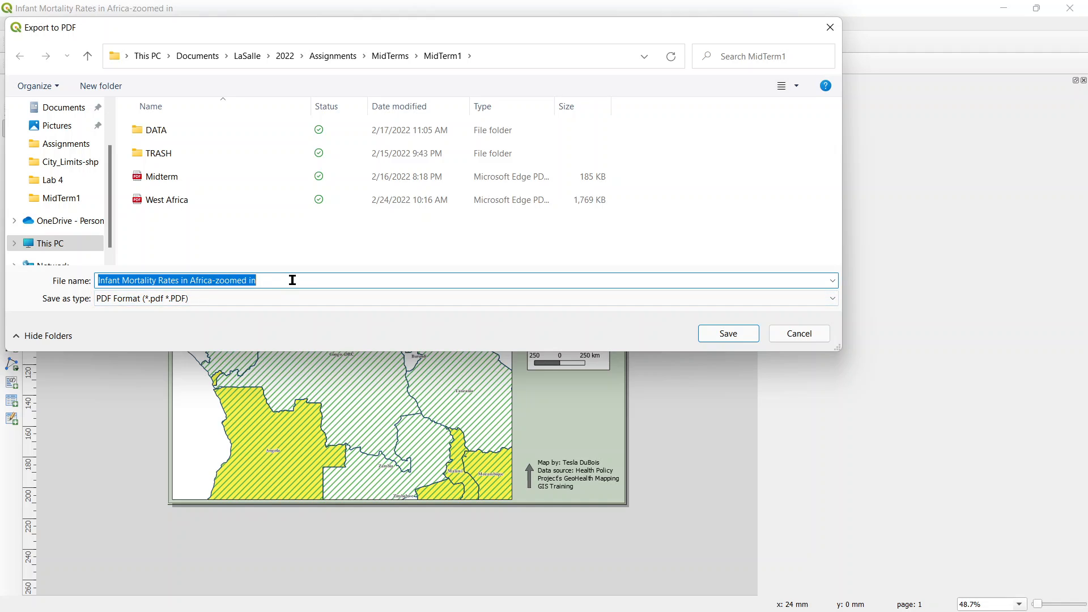
{"action": "type", "text": "Central"}
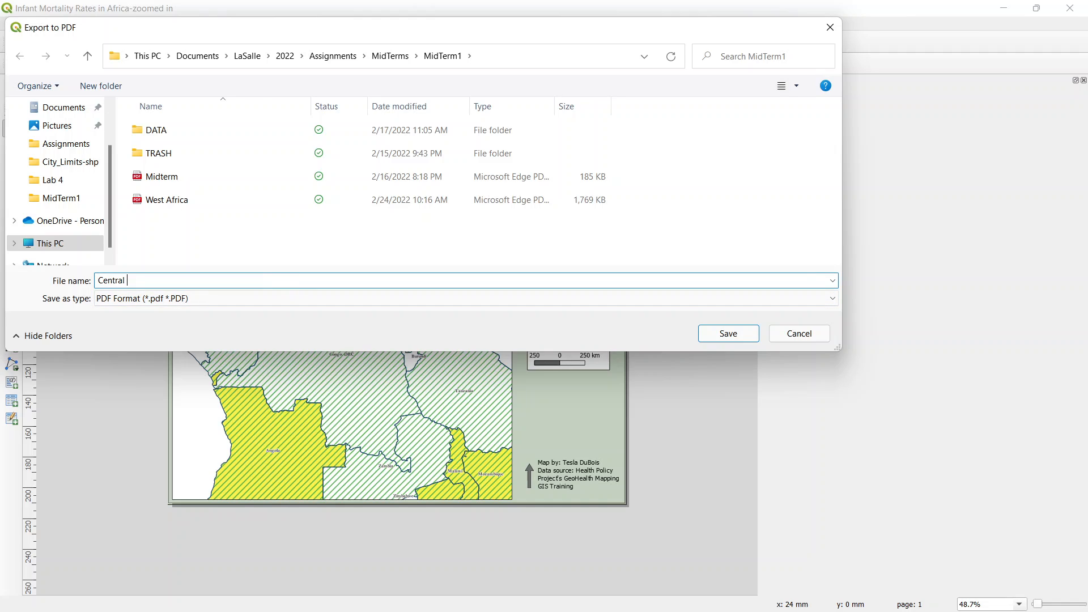
{"action": "type", "text": " Africa"}
{"action": "left_click", "coordinate": [730, 335]}
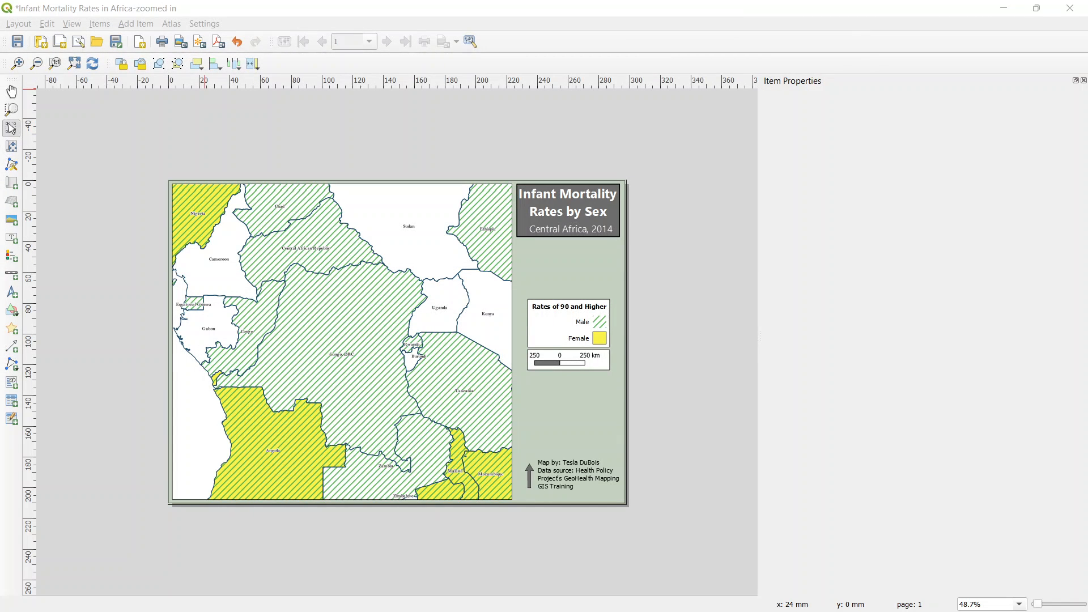
Step: Save the PDF with text always exported as text objects and Lossy (JPEG) image compression, and dismiss the export notice
{"action": "left_click_drag", "start_coordinate": [352, 182], "coordinate": [680, 117]}
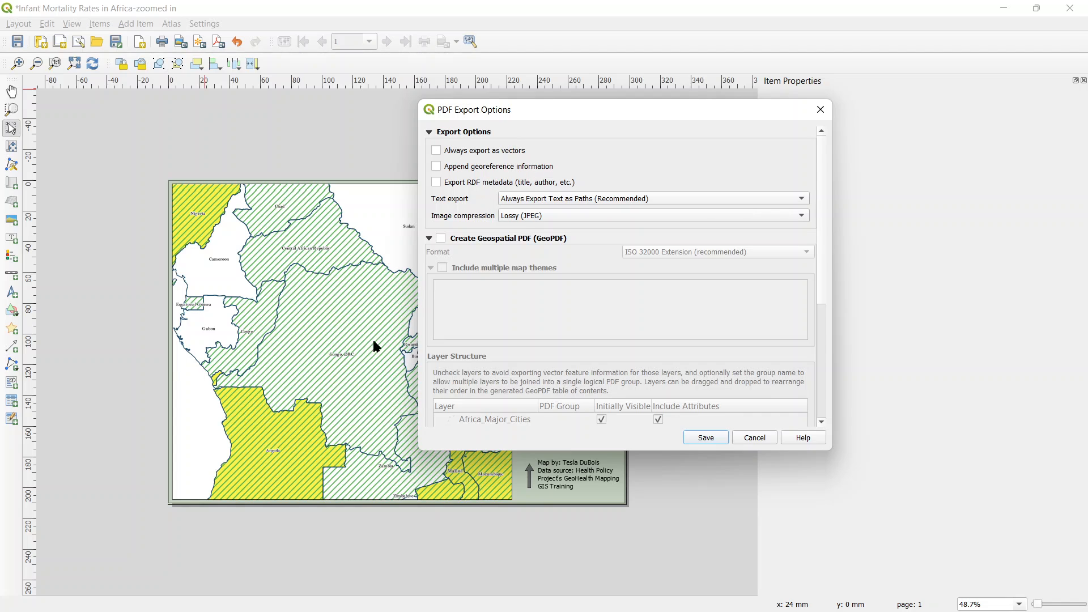
{"action": "scroll", "coordinate": [546, 294], "scroll_direction": "down", "scroll_amount": 3}
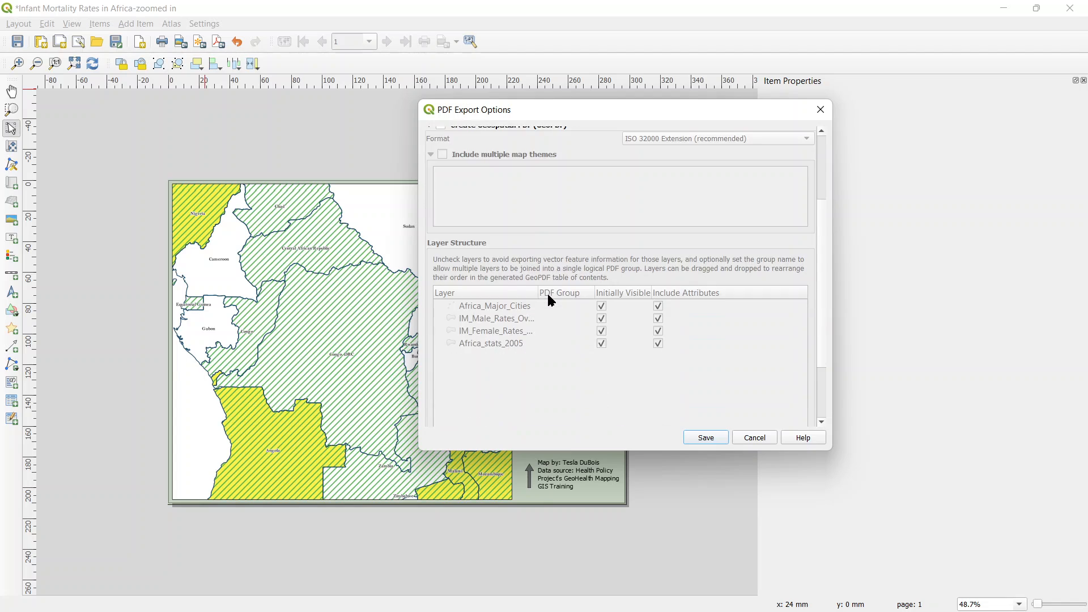
{"action": "scroll", "coordinate": [552, 297], "scroll_direction": "up", "scroll_amount": 3}
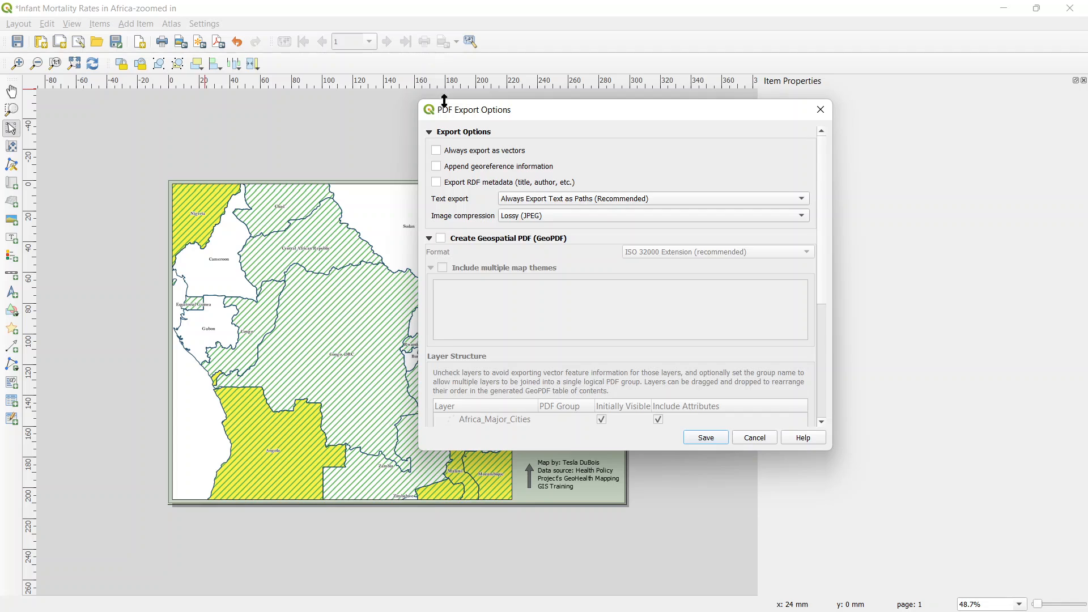
{"action": "scroll", "coordinate": [621, 198], "scroll_direction": "down", "scroll_amount": 2}
{"action": "scroll", "coordinate": [617, 217], "scroll_direction": "up", "scroll_amount": 1}
{"action": "left_click", "coordinate": [579, 219]}
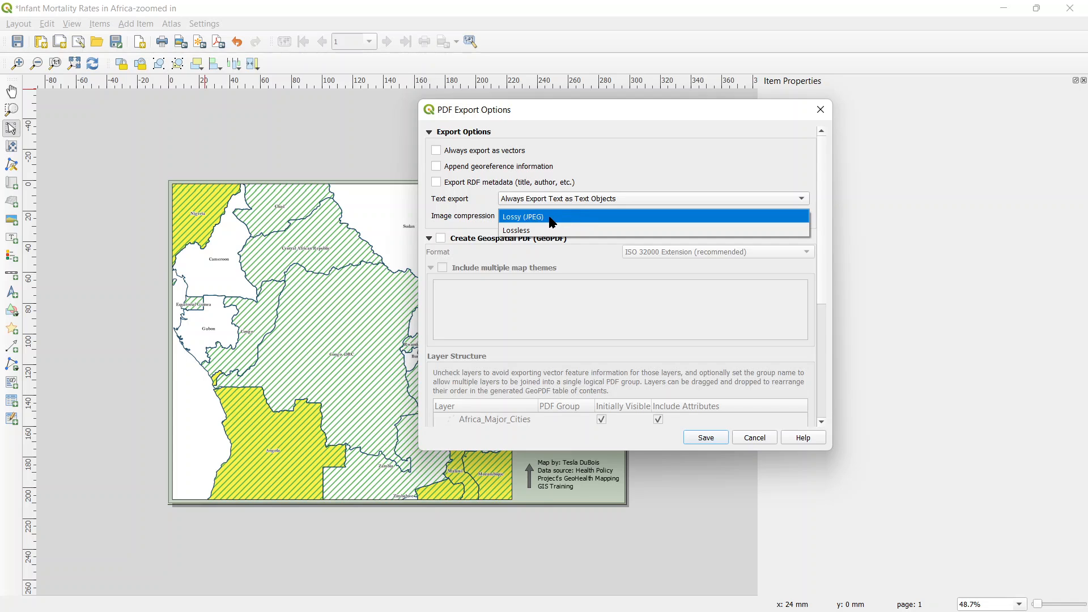
{"action": "left_click", "coordinate": [550, 218]}
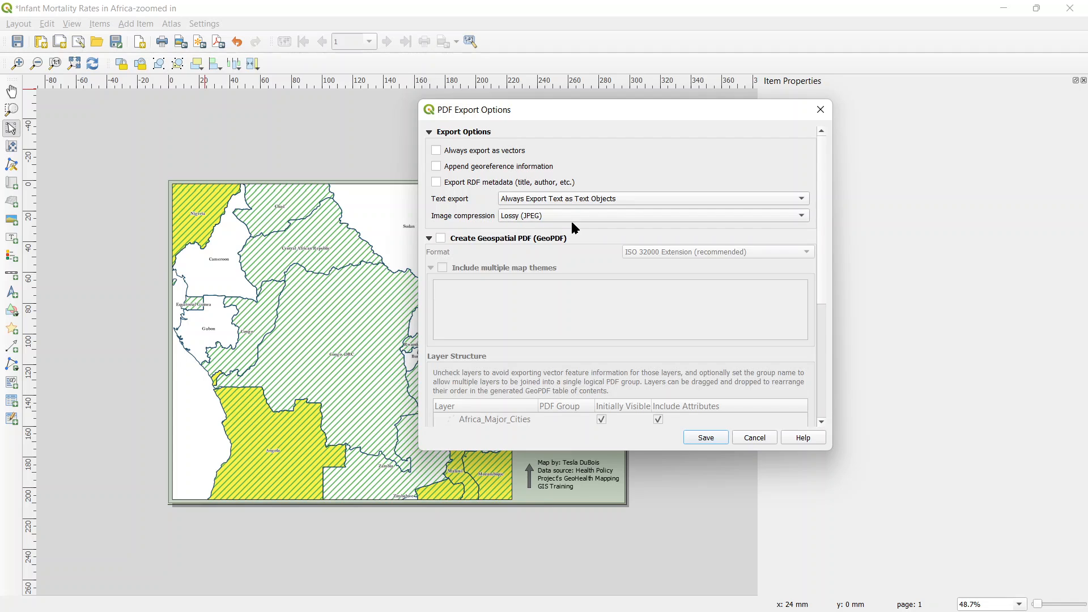
{"action": "left_click", "coordinate": [822, 315]}
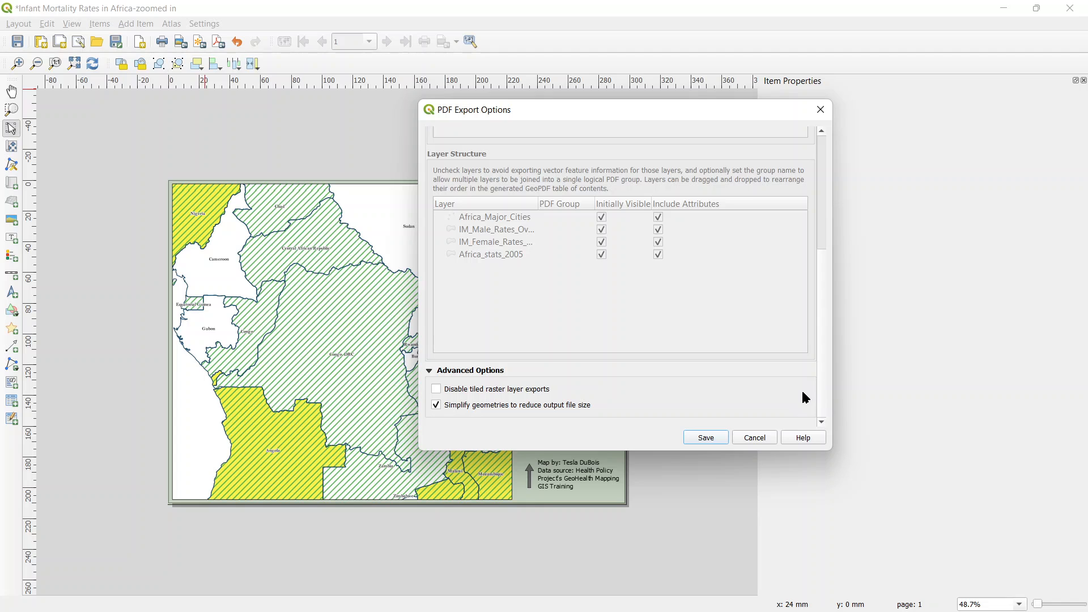
{"action": "left_click", "coordinate": [709, 438]}
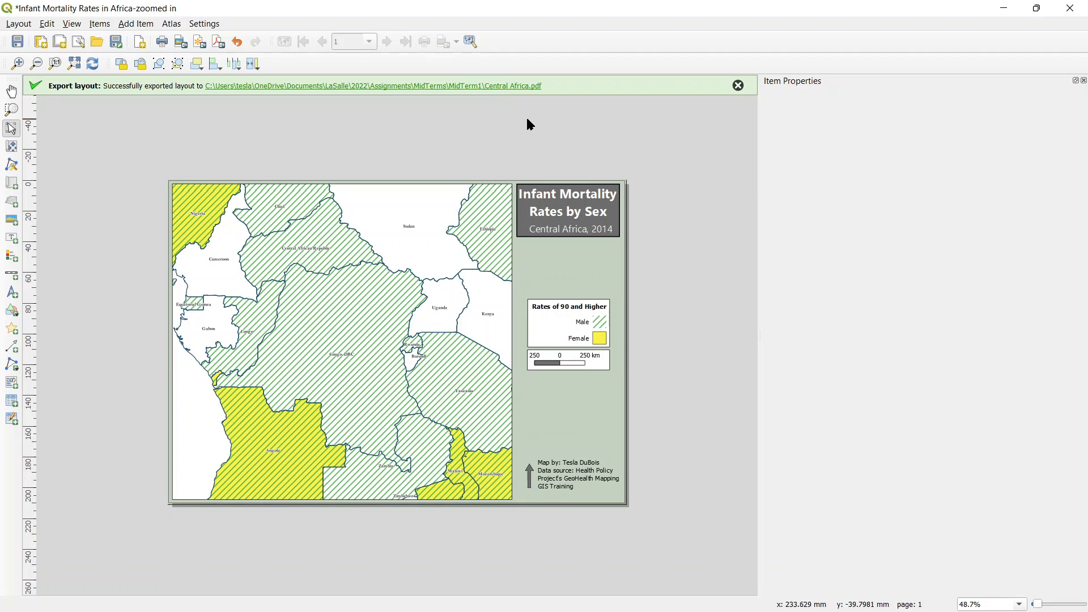
{"action": "left_click", "coordinate": [739, 87]}
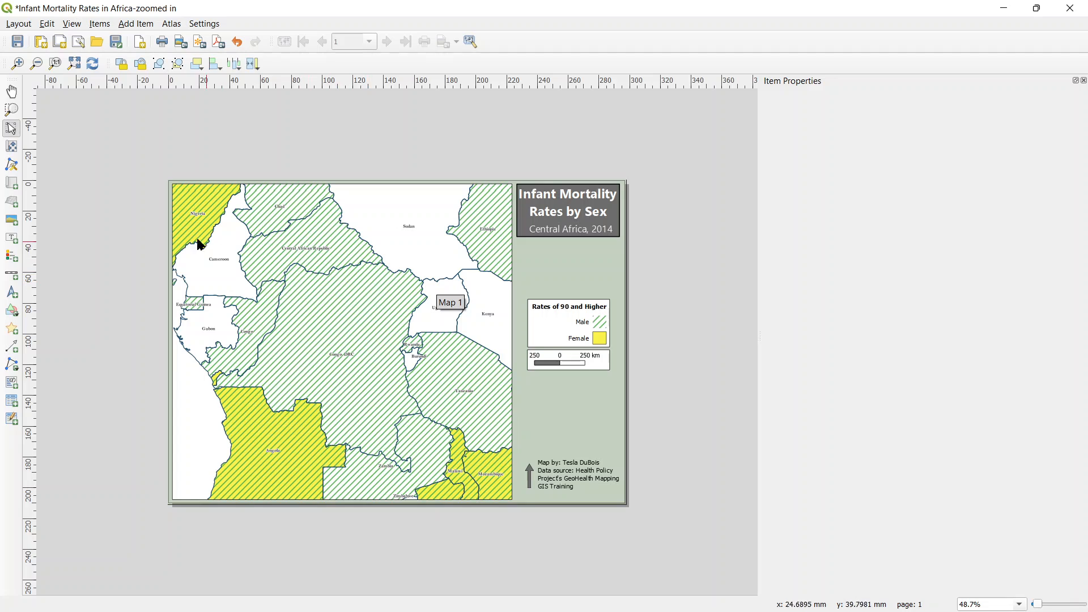
Step: Move the map content within its frame to show southern Africa, from Angola and Mozambique down to South Africa
{"action": "left_click", "coordinate": [12, 148]}
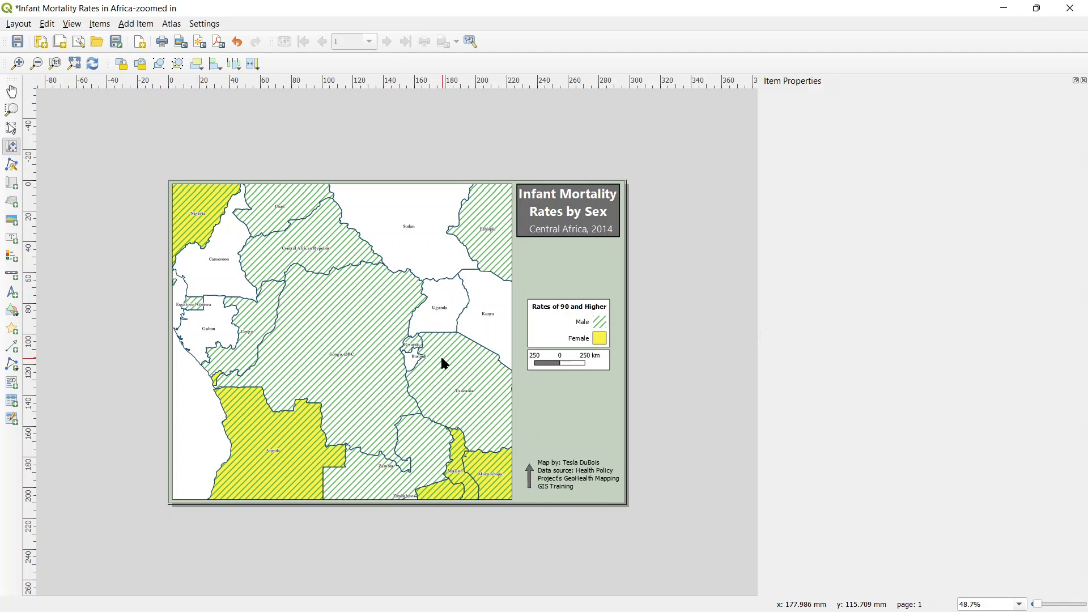
{"action": "left_click_drag", "start_coordinate": [440, 354], "coordinate": [380, 297]}
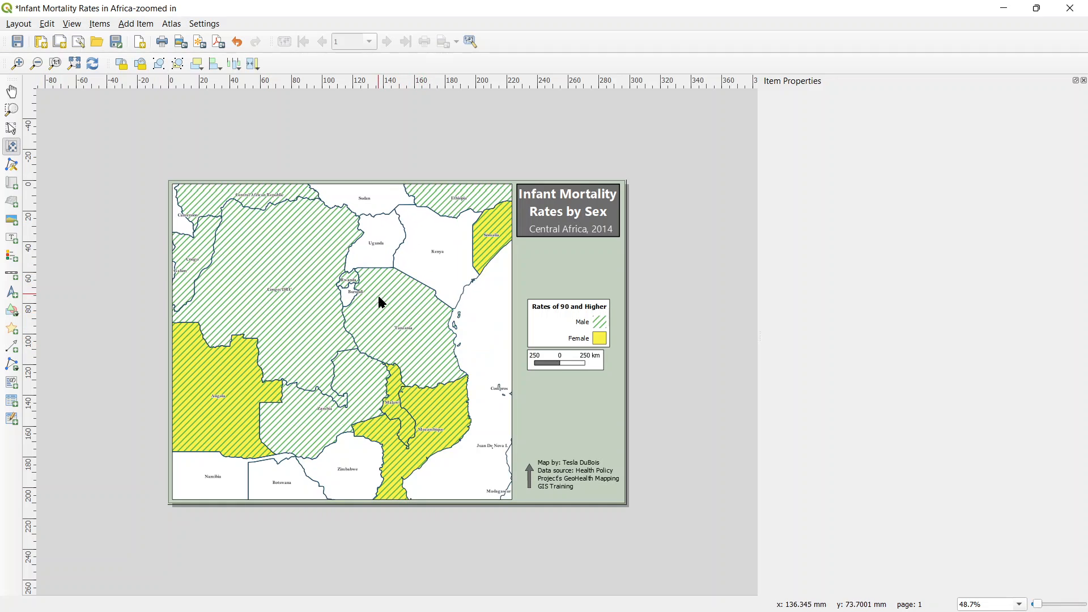
{"action": "left_click_drag", "start_coordinate": [466, 396], "coordinate": [413, 335]}
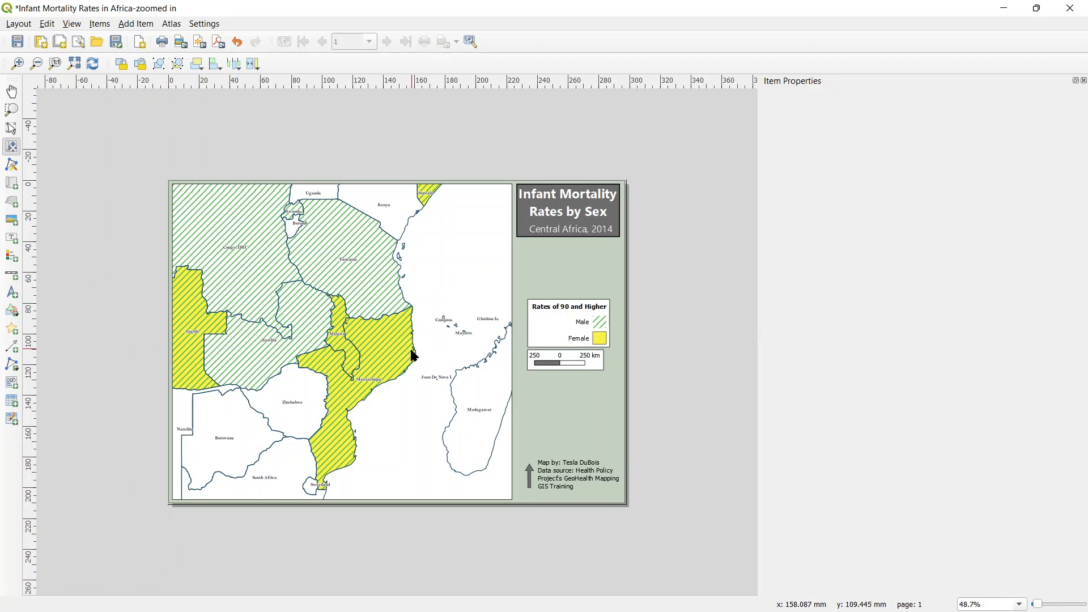
{"action": "left_click_drag", "start_coordinate": [302, 362], "coordinate": [336, 339]}
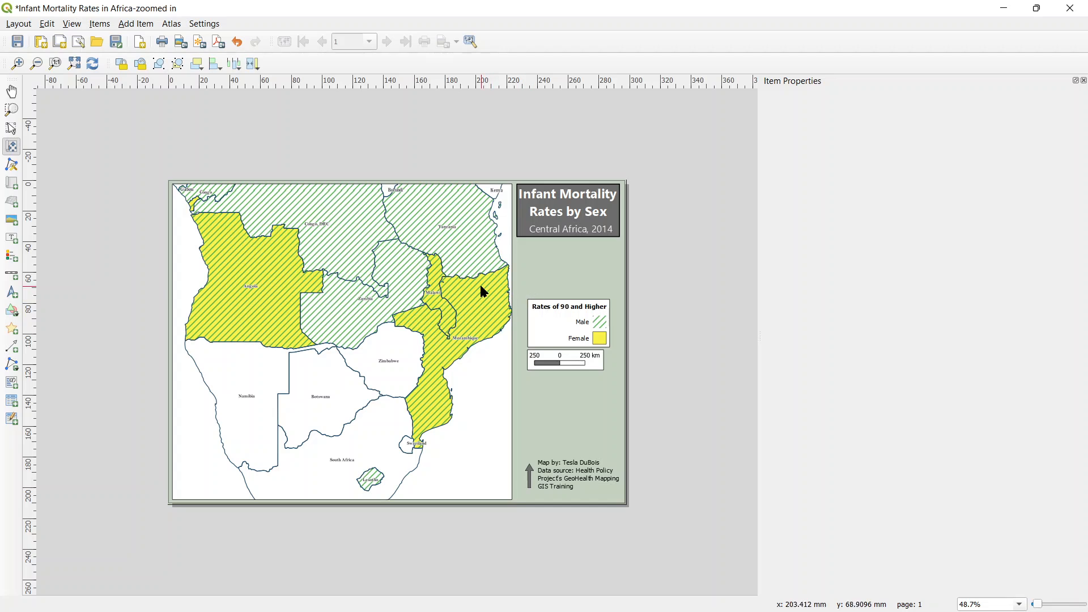
Step: Nudge the "Infant Mortality Rates by Sex" title box slightly downward on the page
{"action": "left_click", "coordinate": [548, 217]}
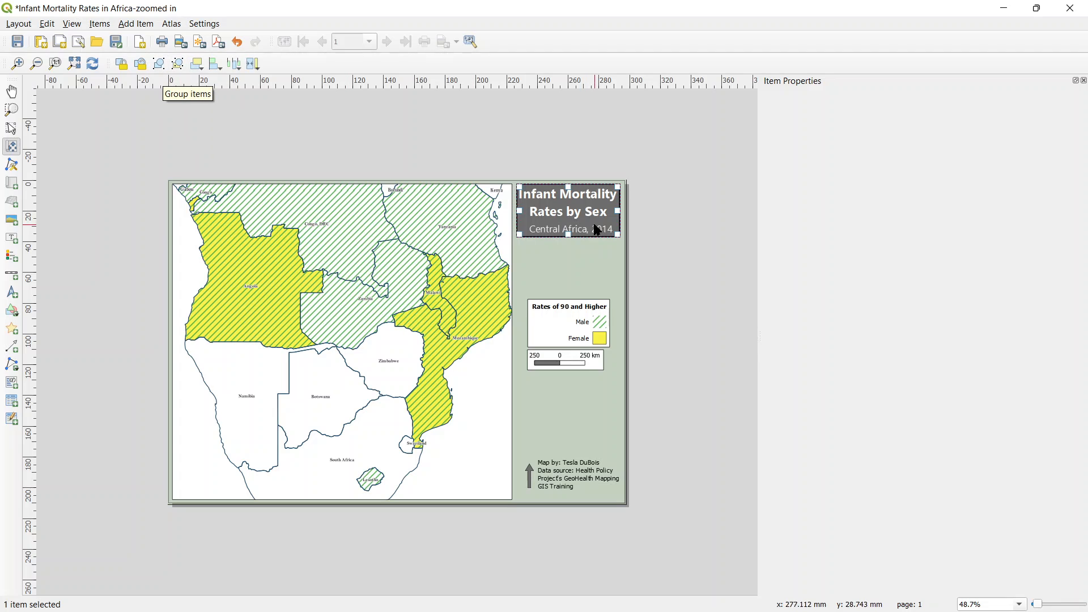
{"action": "key", "text": "Down"}
{"action": "key", "text": "Down"}
{"action": "key", "text": "Down"}
{"action": "key", "text": "Down"}
{"action": "key", "text": "Down"}
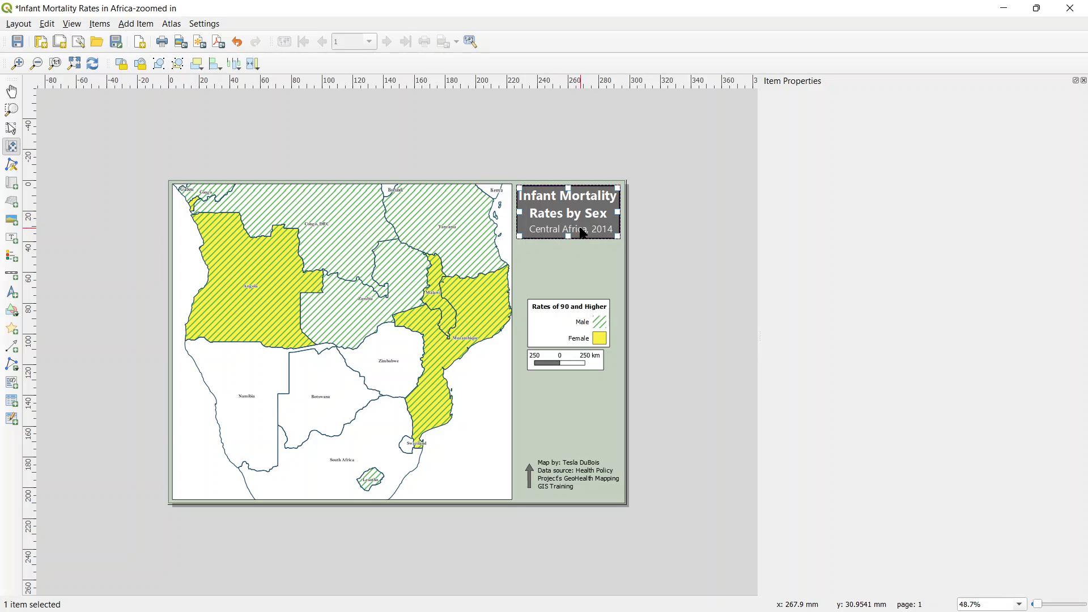
{"action": "key", "text": "Up"}
{"action": "key", "text": "Up"}
{"action": "key", "text": "Up"}
{"action": "key", "text": "Up"}
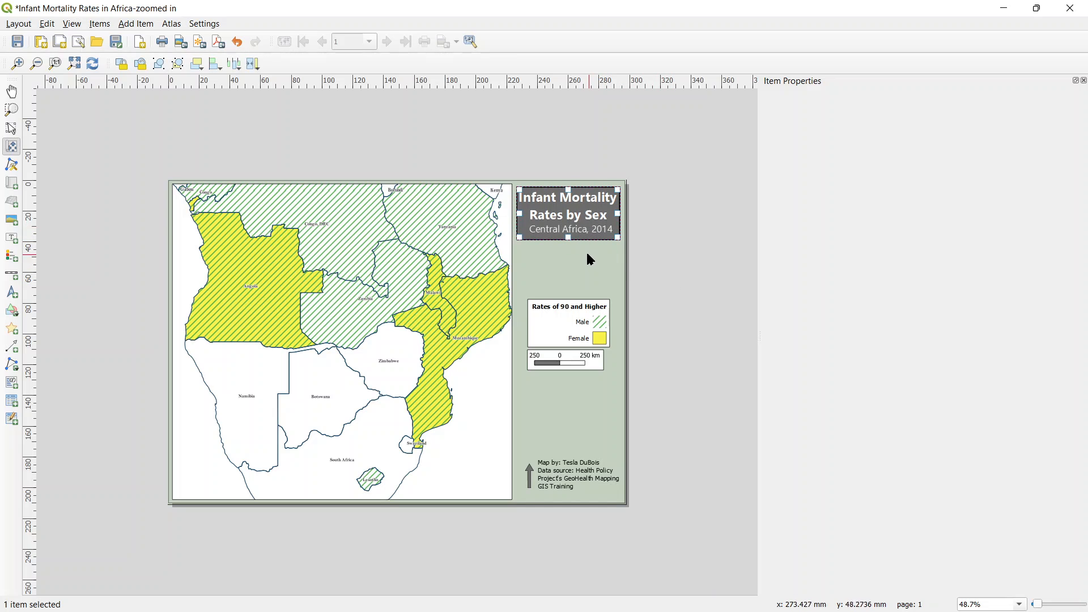
Step: Change the subtitle label's text to "Southern Africa, 2014"
{"action": "left_click", "coordinate": [10, 127]}
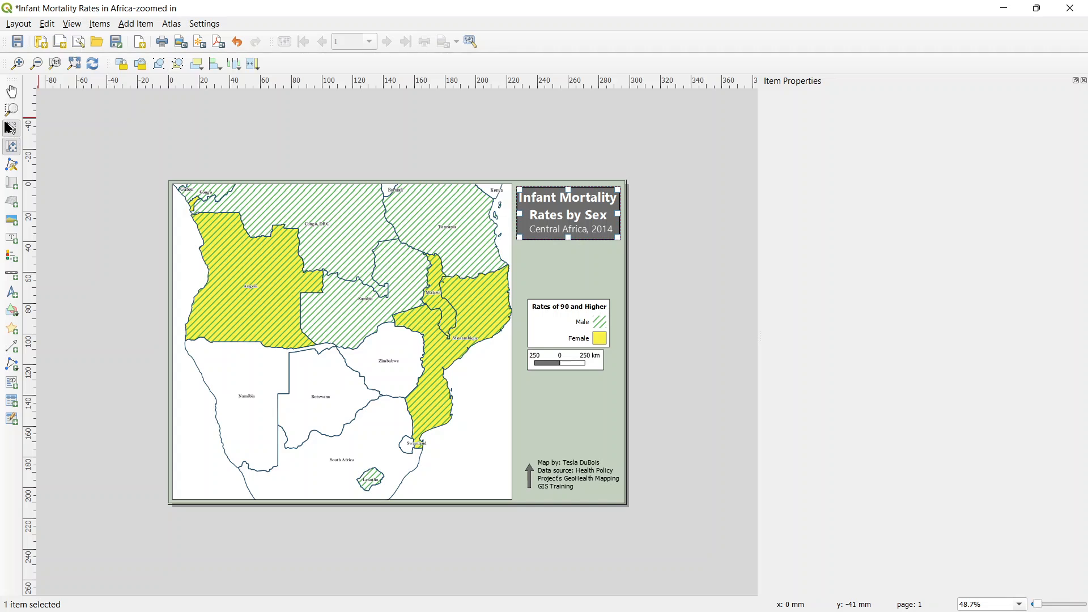
{"action": "left_click", "coordinate": [541, 228]}
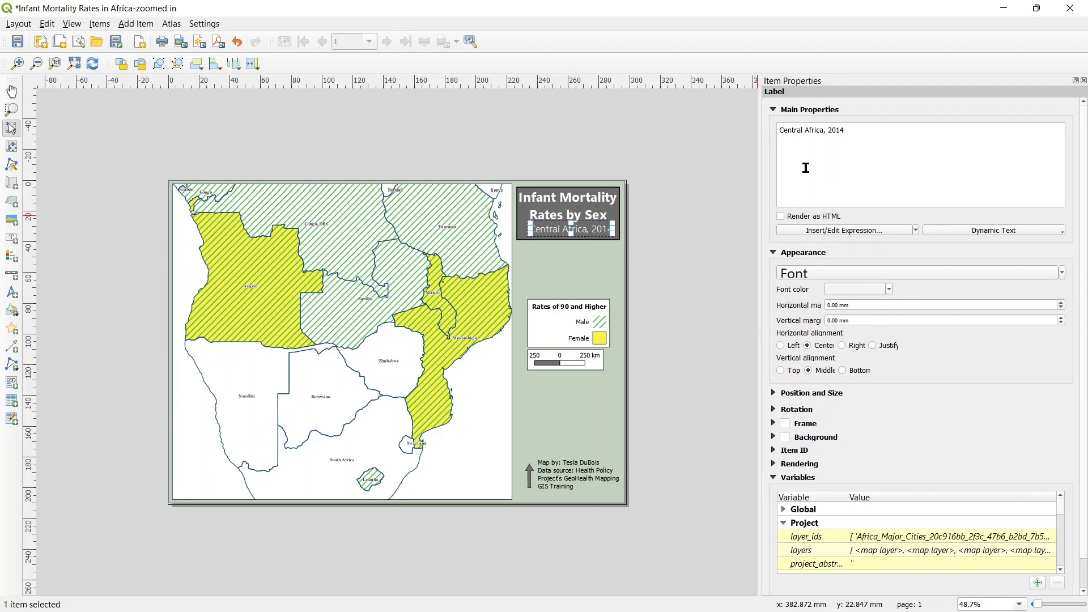
{"action": "left_click", "coordinate": [808, 138]}
{"action": "left_click_drag", "start_coordinate": [806, 133], "coordinate": [779, 130]}
{"action": "type", "text": "Southern"}
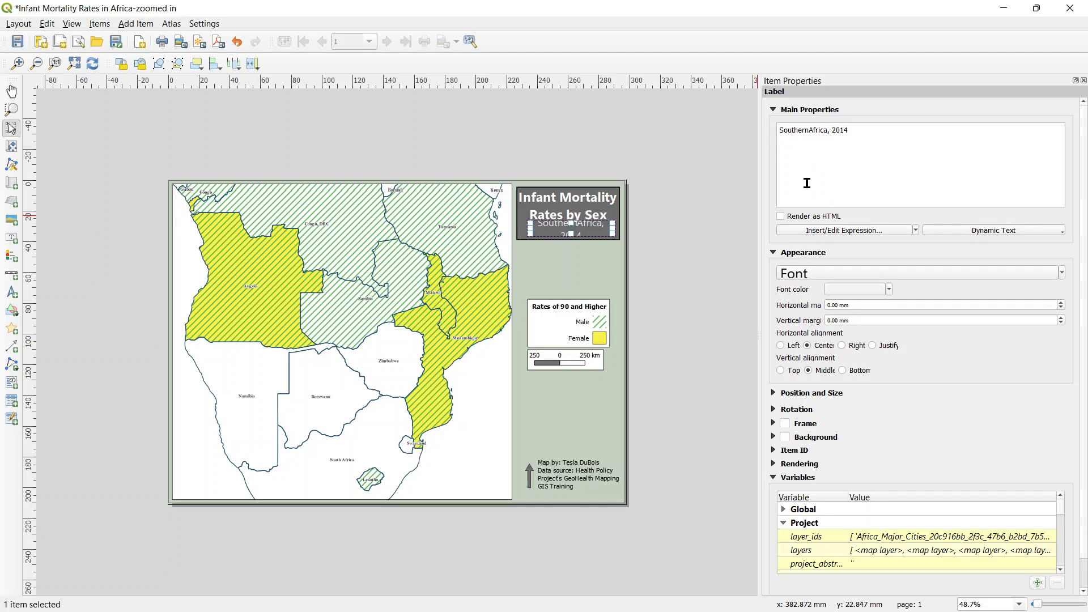
Step: Widen the subtitle label on both sides so its text fits on one line inside the title box
{"action": "left_click", "coordinate": [686, 231]}
{"action": "left_click", "coordinate": [595, 232]}
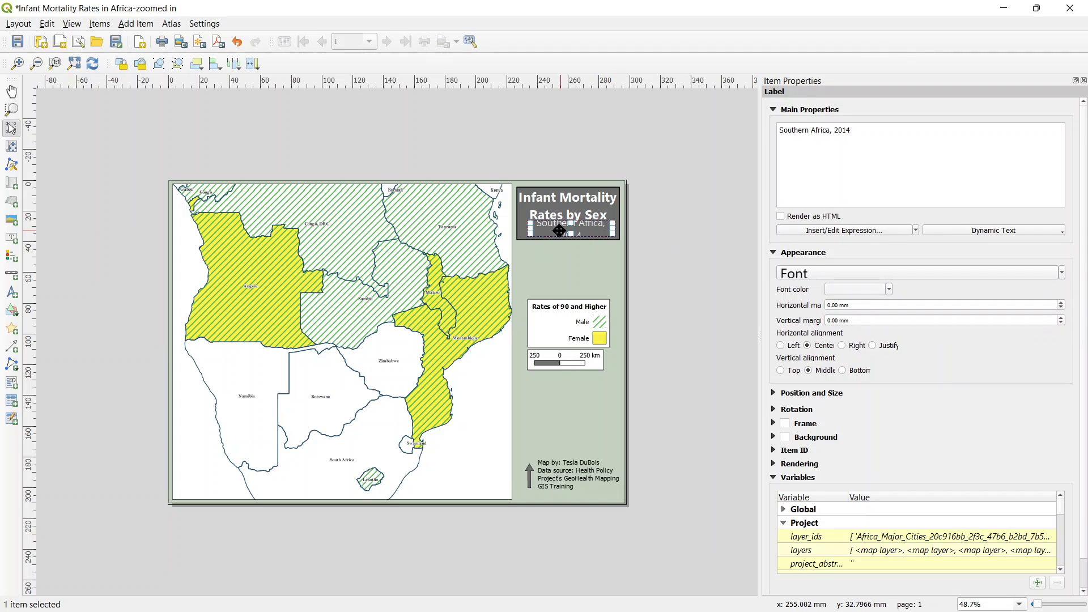
{"action": "left_click_drag", "start_coordinate": [530, 230], "coordinate": [522, 229]}
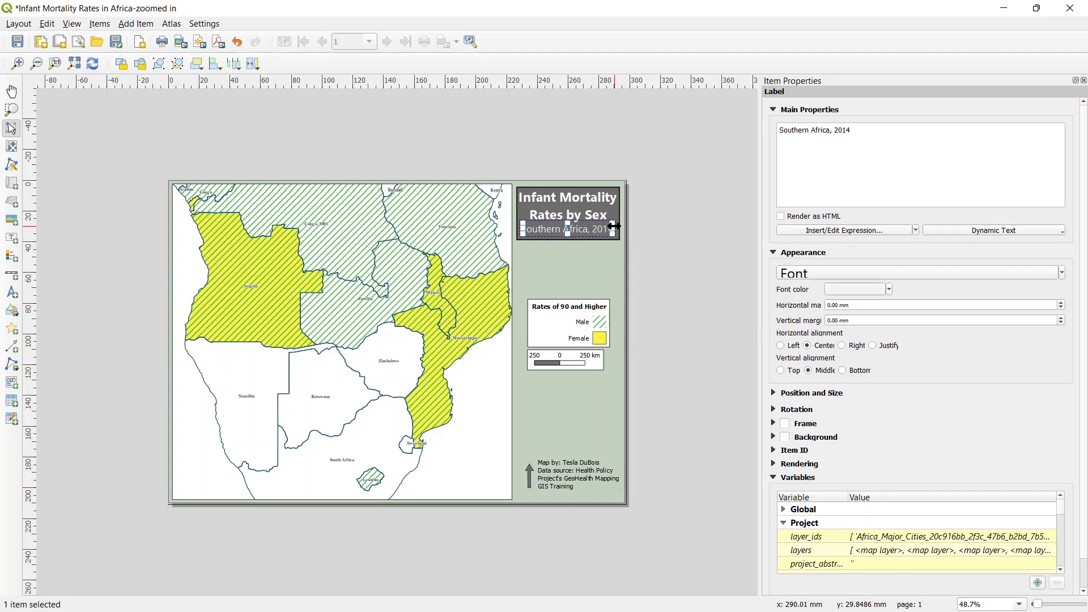
{"action": "left_click_drag", "start_coordinate": [614, 227], "coordinate": [620, 227]}
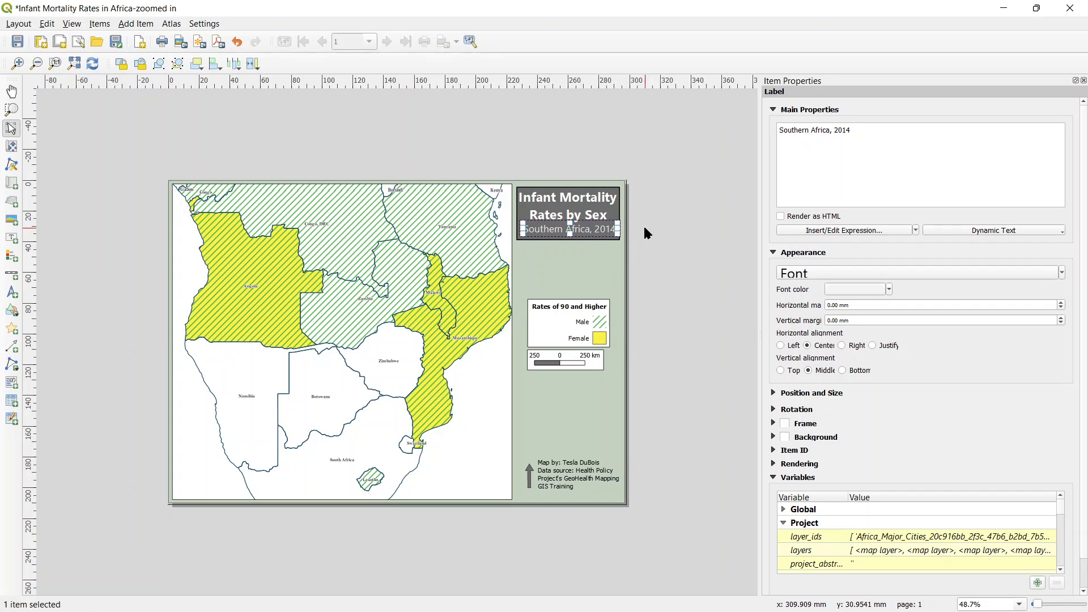
{"action": "left_click", "coordinate": [681, 262]}
{"action": "left_click", "coordinate": [600, 230]}
{"action": "left_click", "coordinate": [690, 260]}
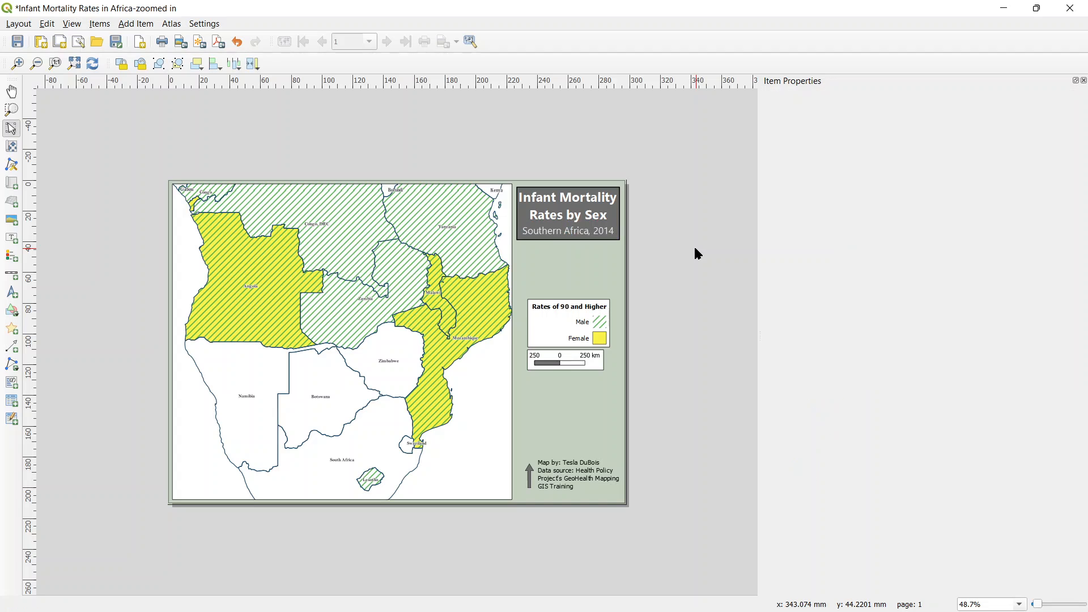
Step: Widen the scale bar's frame to match the width of the legend above it
{"action": "left_click", "coordinate": [591, 361]}
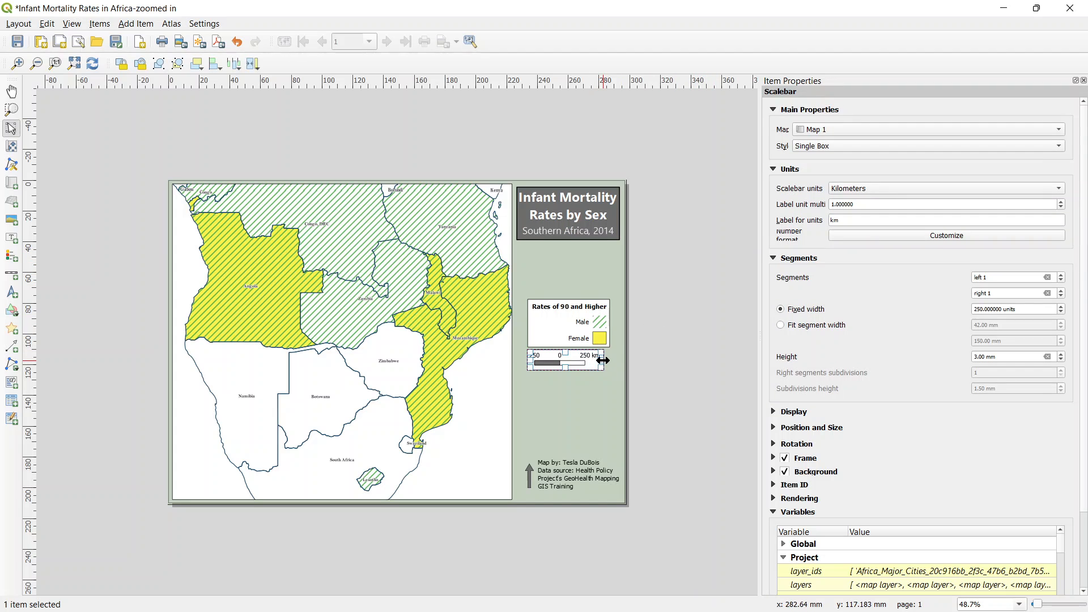
{"action": "left_click_drag", "start_coordinate": [604, 360], "coordinate": [607, 358]}
{"action": "left_click", "coordinate": [661, 361]}
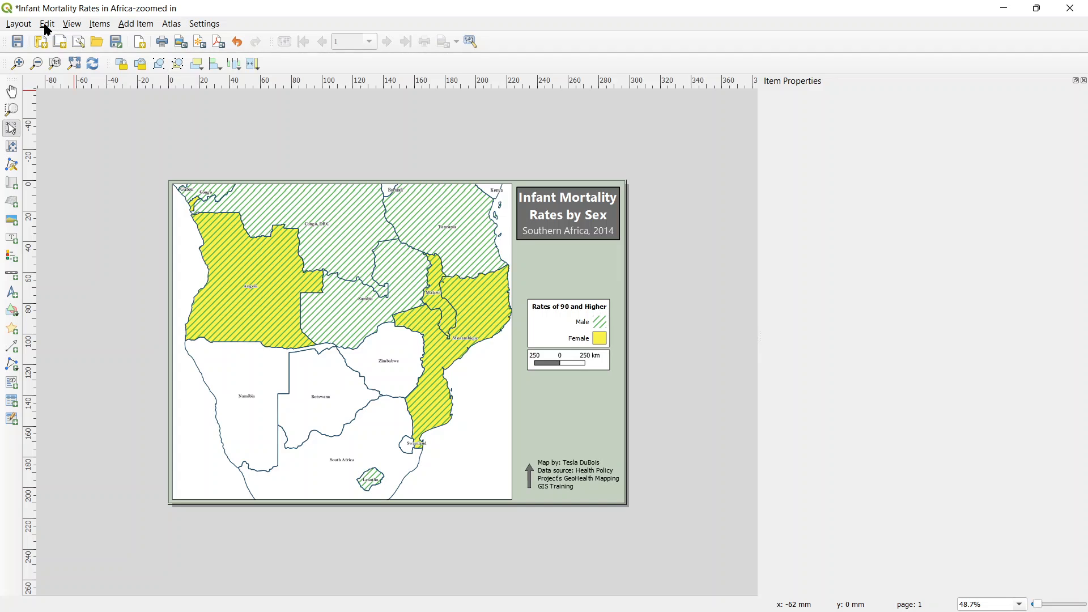
Step: Export the layout as a PDF named "Southern Africa" in the MidTerm1 folder, keeping the current export options
{"action": "left_click", "coordinate": [219, 46]}
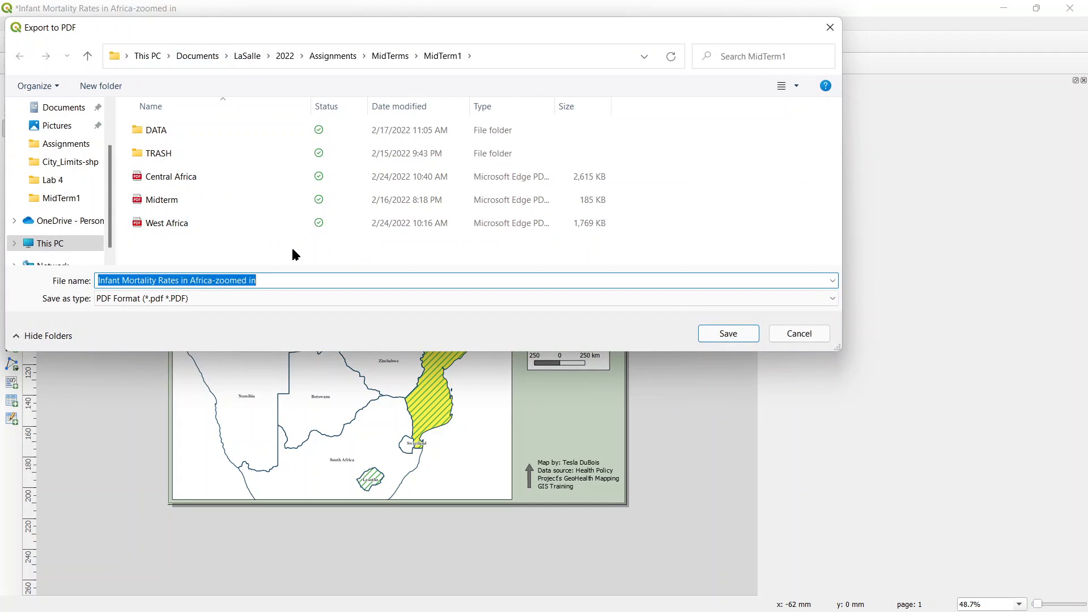
{"action": "type", "text": "Southern Africa"}
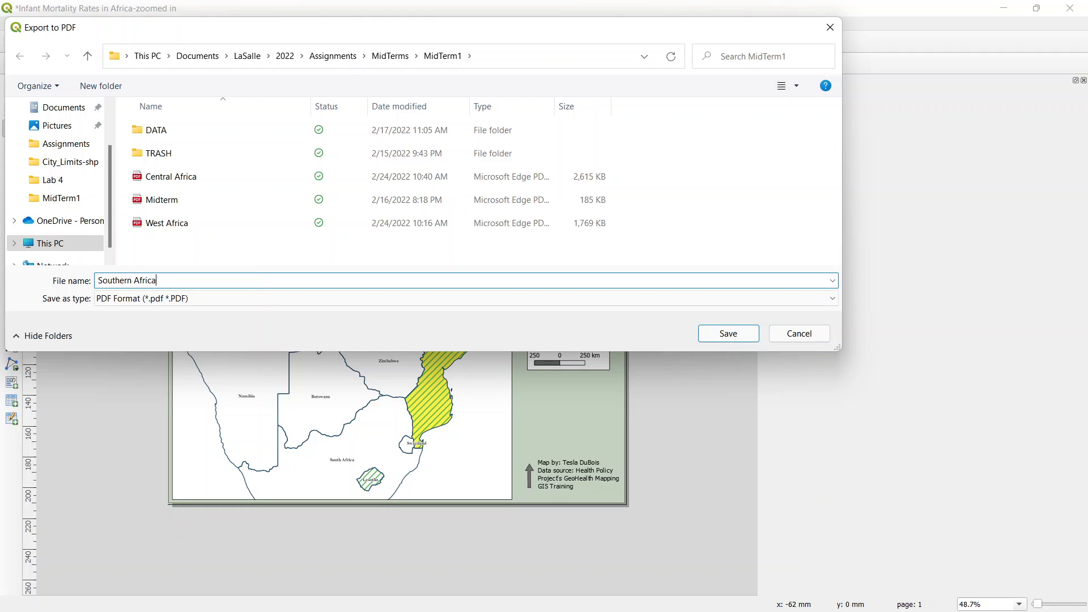
{"action": "left_click", "coordinate": [722, 339]}
{"action": "scroll", "coordinate": [548, 230], "scroll_direction": "down", "scroll_amount": 2}
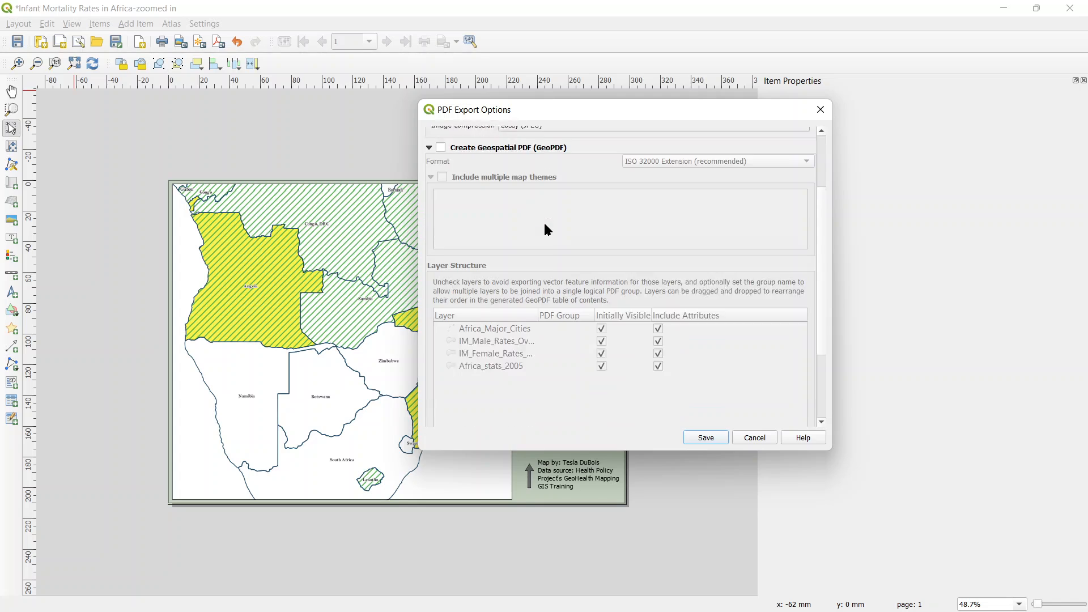
{"action": "scroll", "coordinate": [548, 230], "scroll_direction": "down", "scroll_amount": 5}
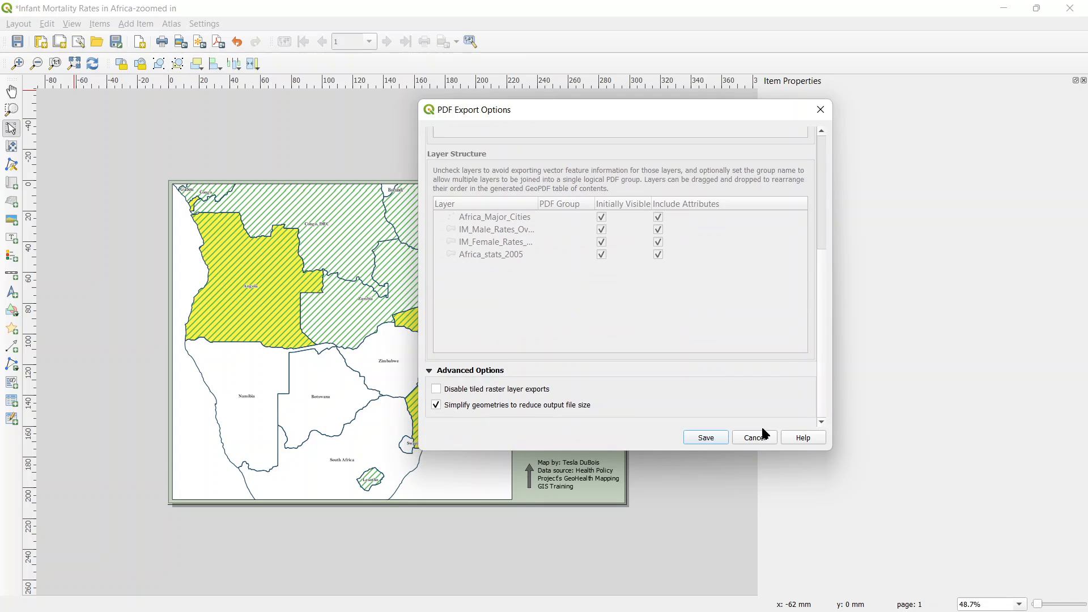
{"action": "left_click", "coordinate": [698, 440]}
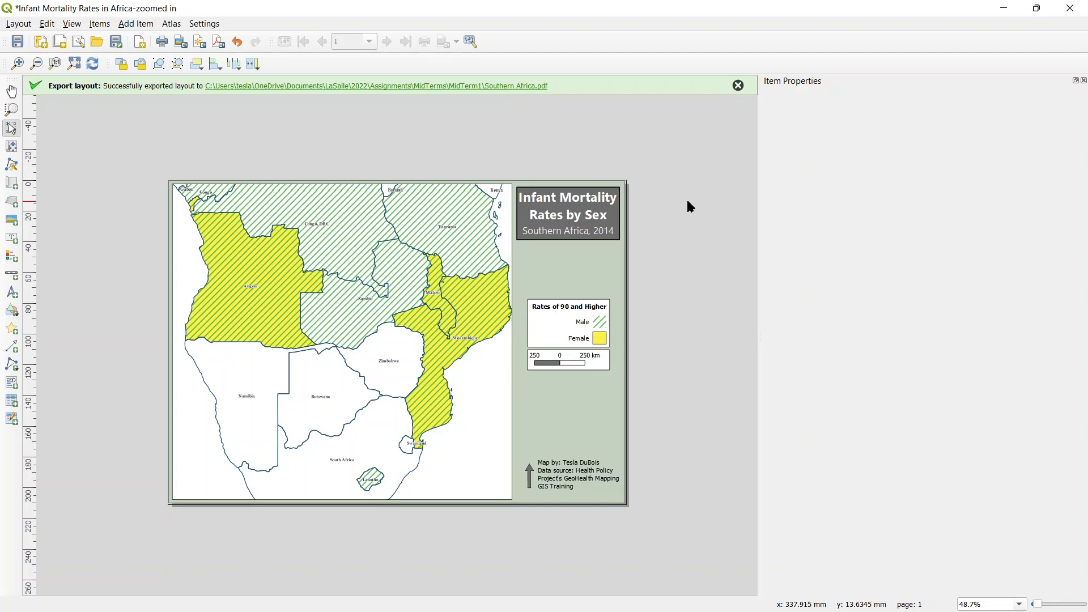
Step: Dismiss the export message and shift the map content within its frame until East Africa, including Ethiopia, Somalia, Kenya and Tanzania, is shown
{"action": "left_click", "coordinate": [738, 85]}
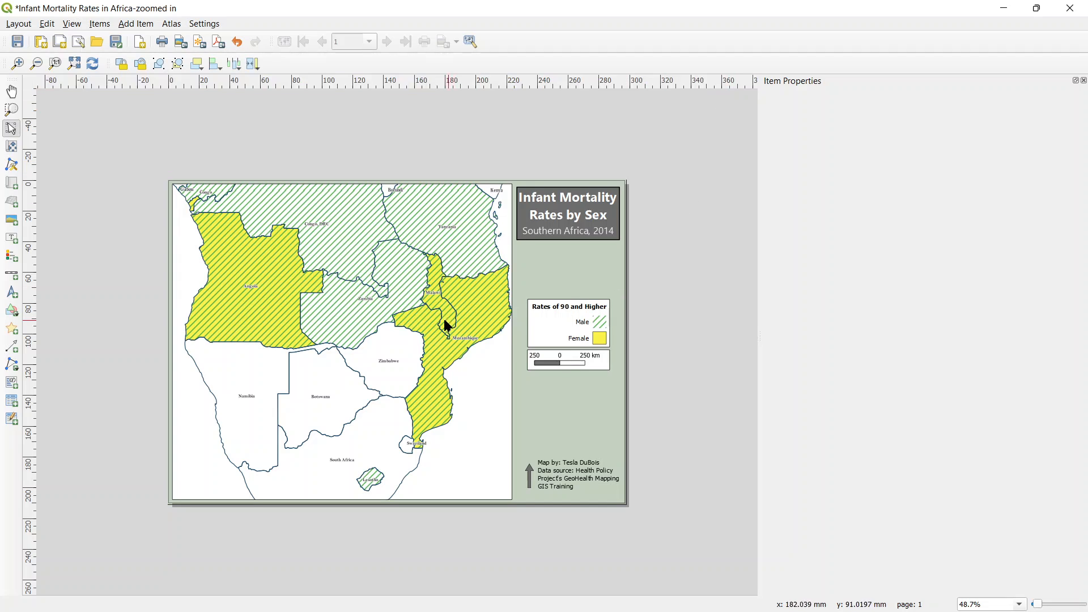
{"action": "left_click", "coordinate": [12, 147]}
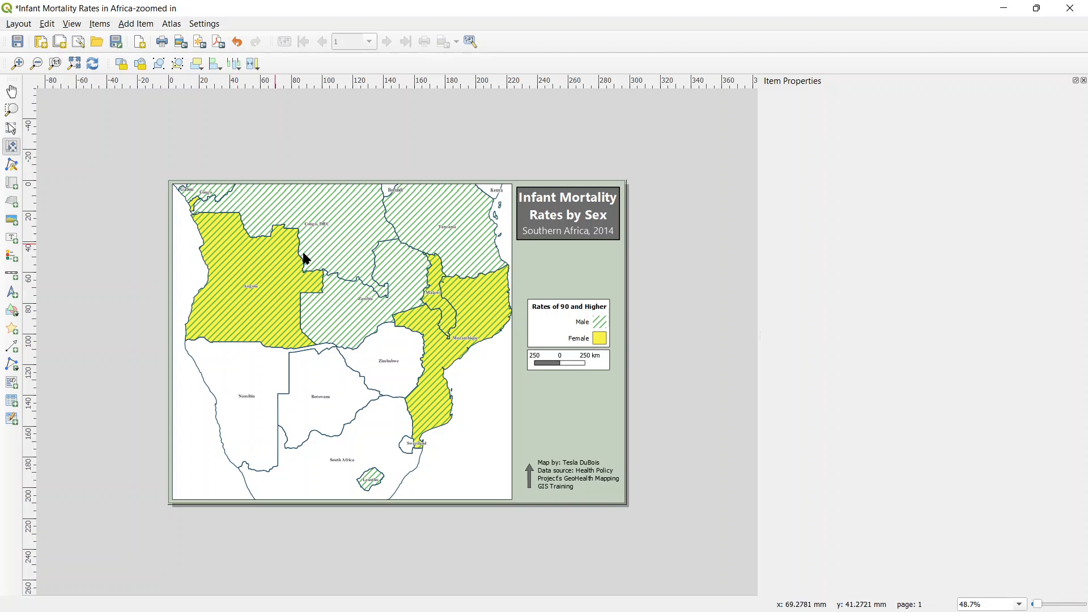
{"action": "left_click_drag", "start_coordinate": [443, 241], "coordinate": [383, 299]}
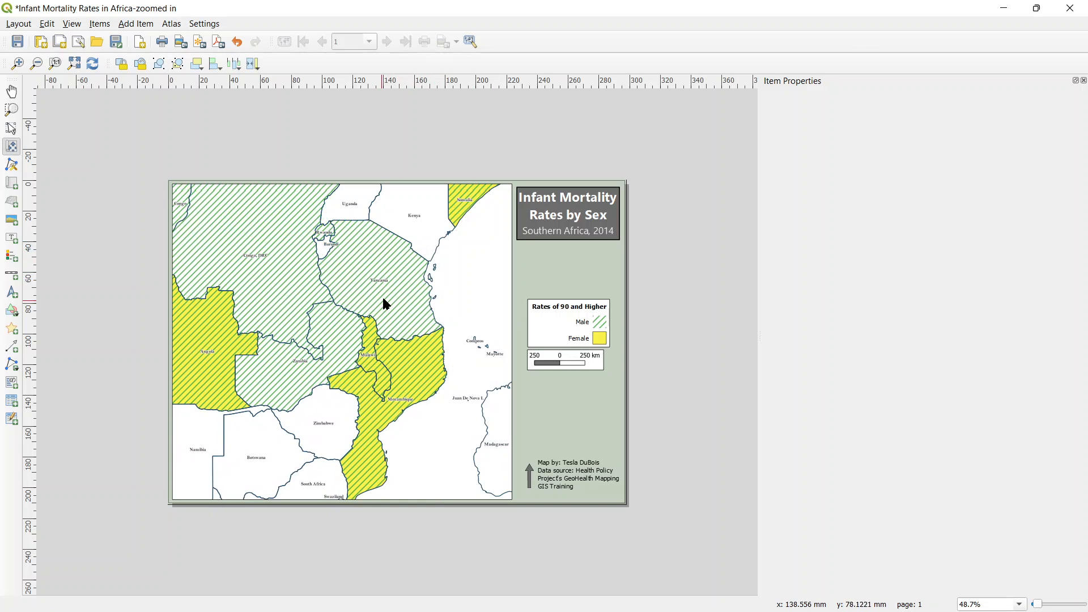
{"action": "left_click_drag", "start_coordinate": [431, 248], "coordinate": [444, 389]}
{"action": "left_click_drag", "start_coordinate": [388, 335], "coordinate": [409, 404]}
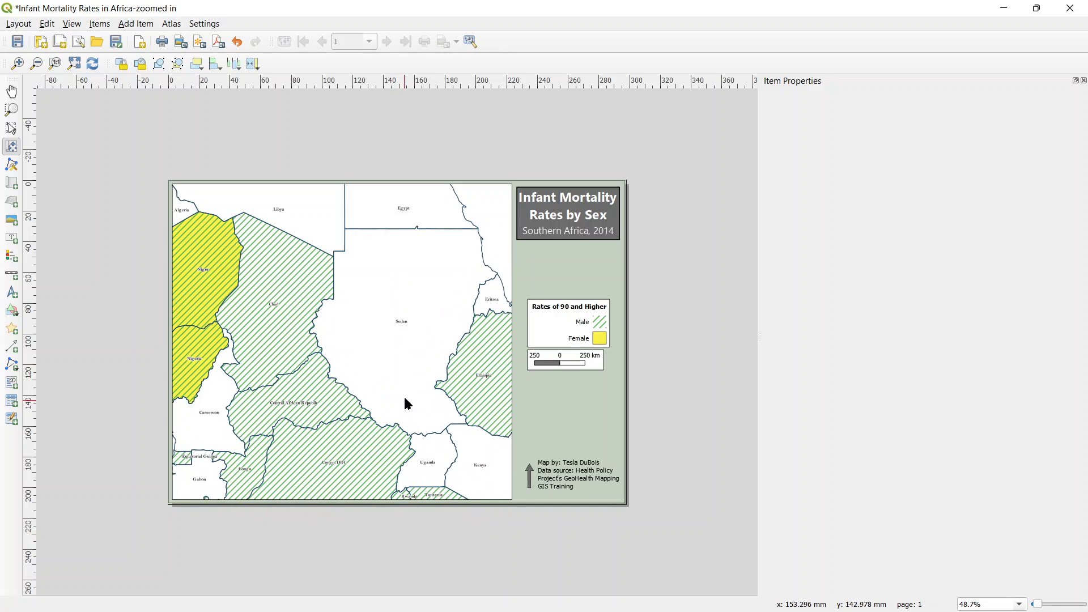
{"action": "left_click_drag", "start_coordinate": [427, 370], "coordinate": [376, 314]}
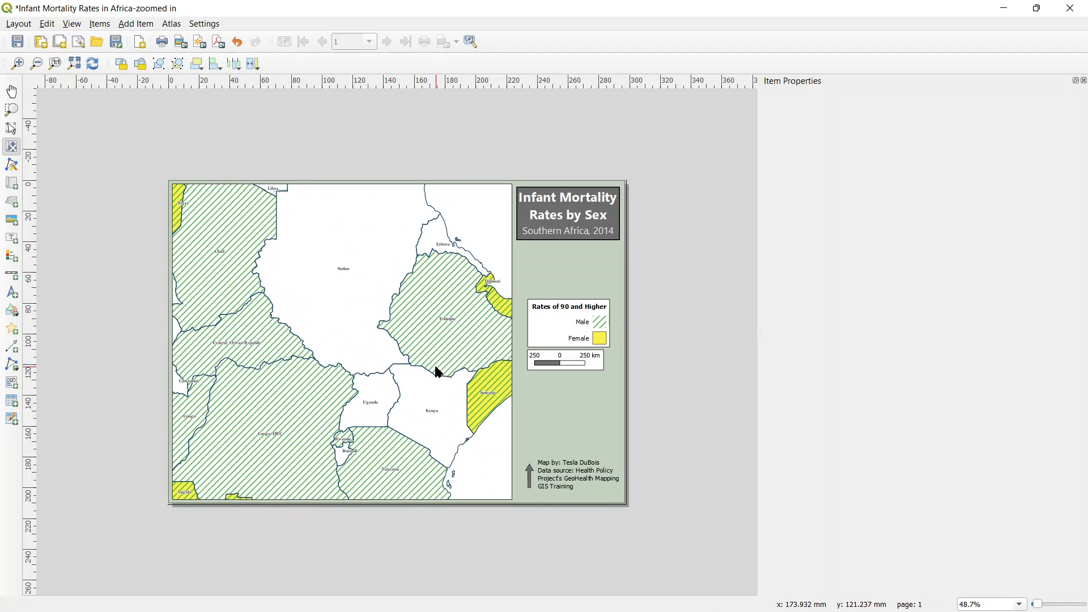
{"action": "left_click_drag", "start_coordinate": [437, 369], "coordinate": [341, 318]}
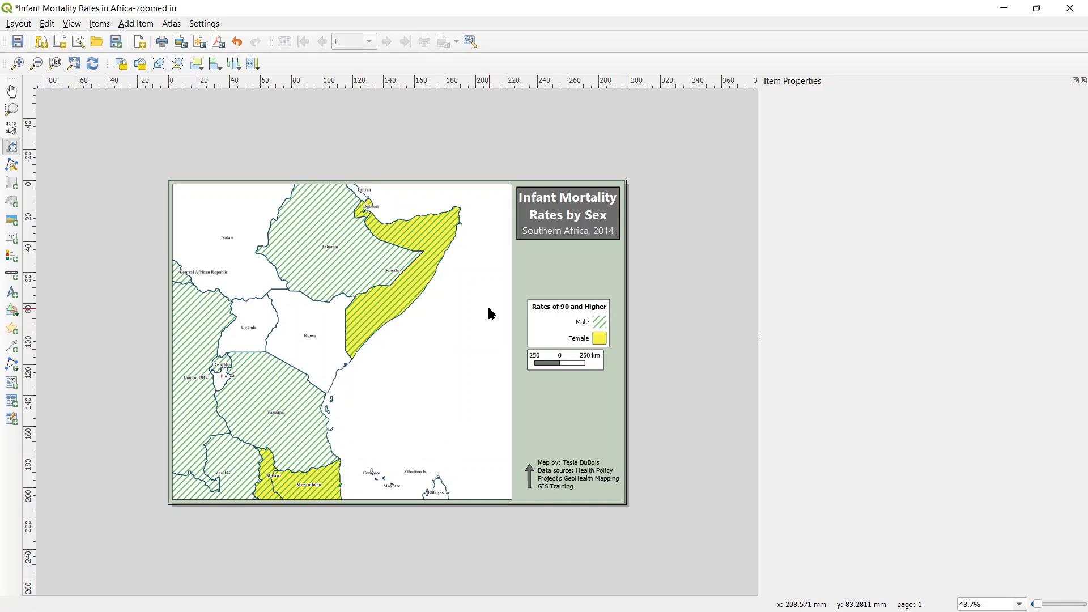
{"action": "left_click_drag", "start_coordinate": [372, 355], "coordinate": [403, 337]}
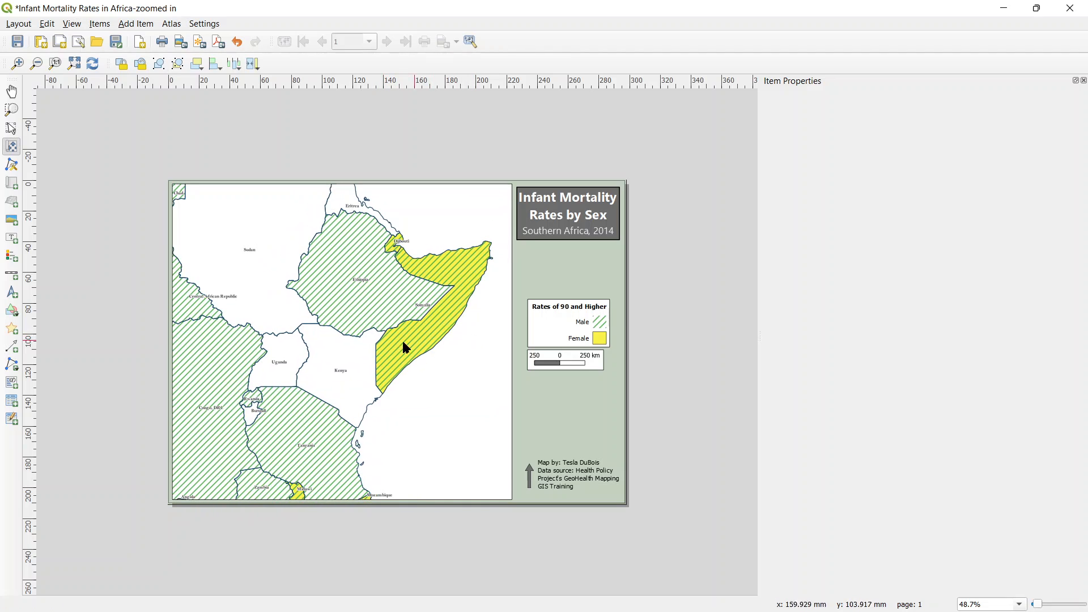
Step: Select the "Southern Africa, 2014" subtitle label and open its item properties with the text ready for editing
{"action": "left_click", "coordinate": [561, 235]}
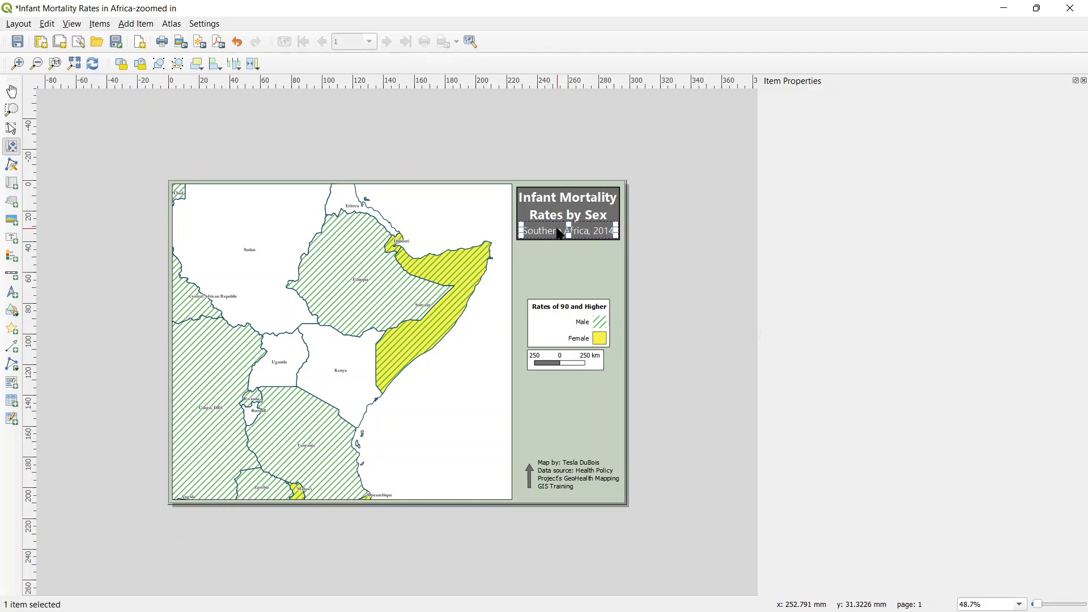
{"action": "right_click", "coordinate": [585, 232]}
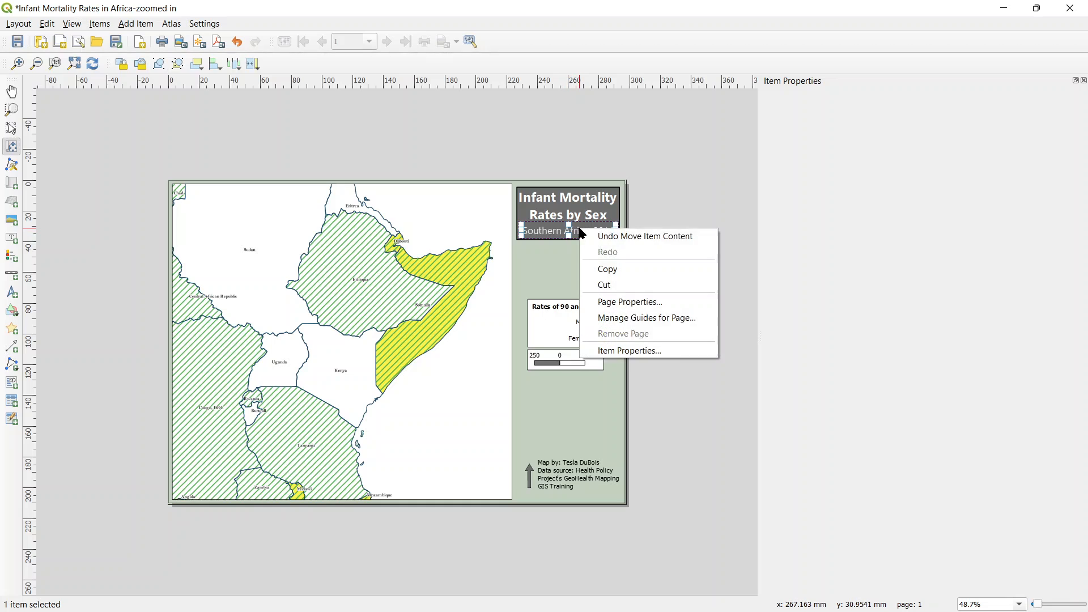
{"action": "left_click", "coordinate": [621, 350]}
{"action": "left_click", "coordinate": [816, 144]}
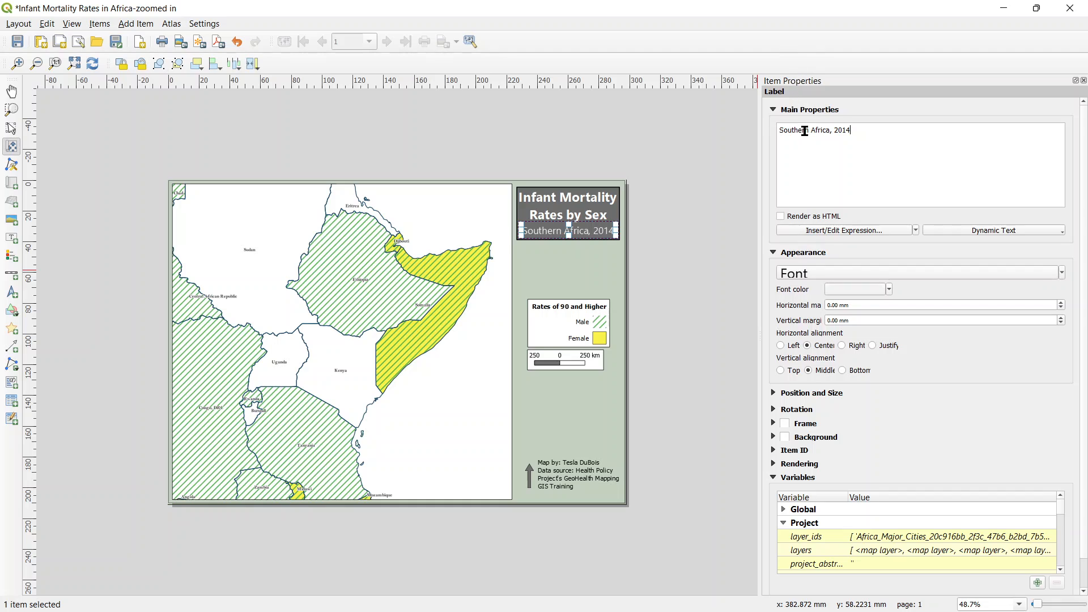
{"action": "left_click_drag", "start_coordinate": [811, 132], "coordinate": [781, 132]}
{"action": "type", "text": "West"}
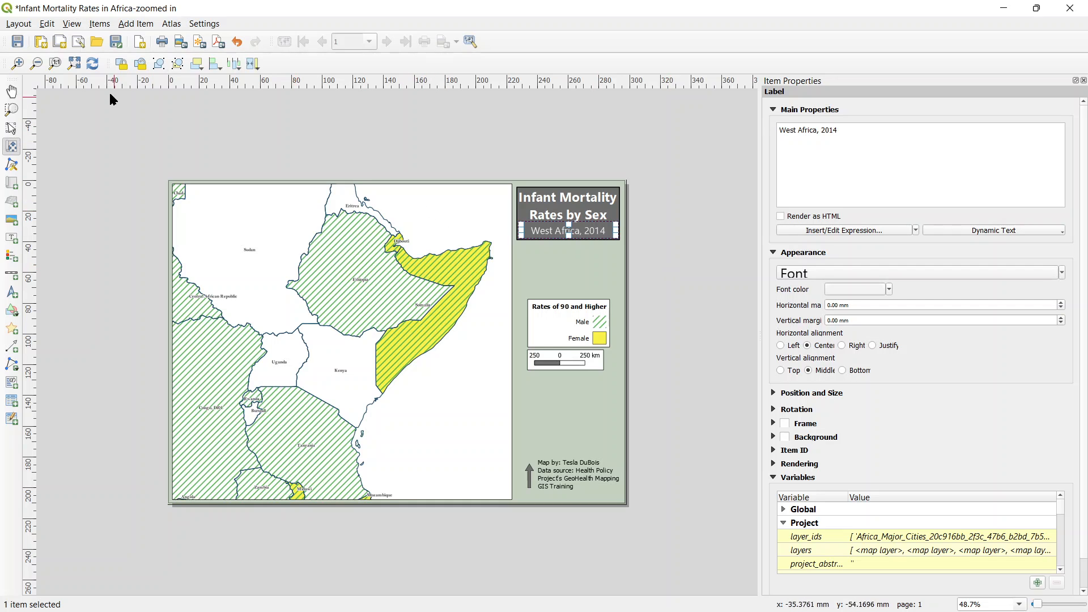
{"action": "left_click", "coordinate": [218, 41]}
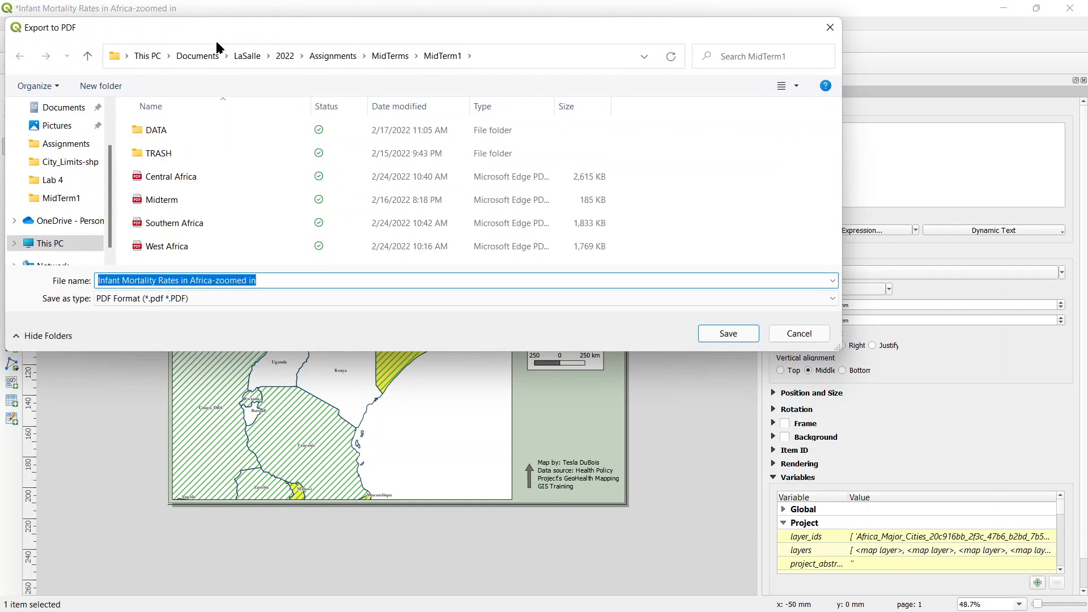
{"action": "type", "text": "W"}
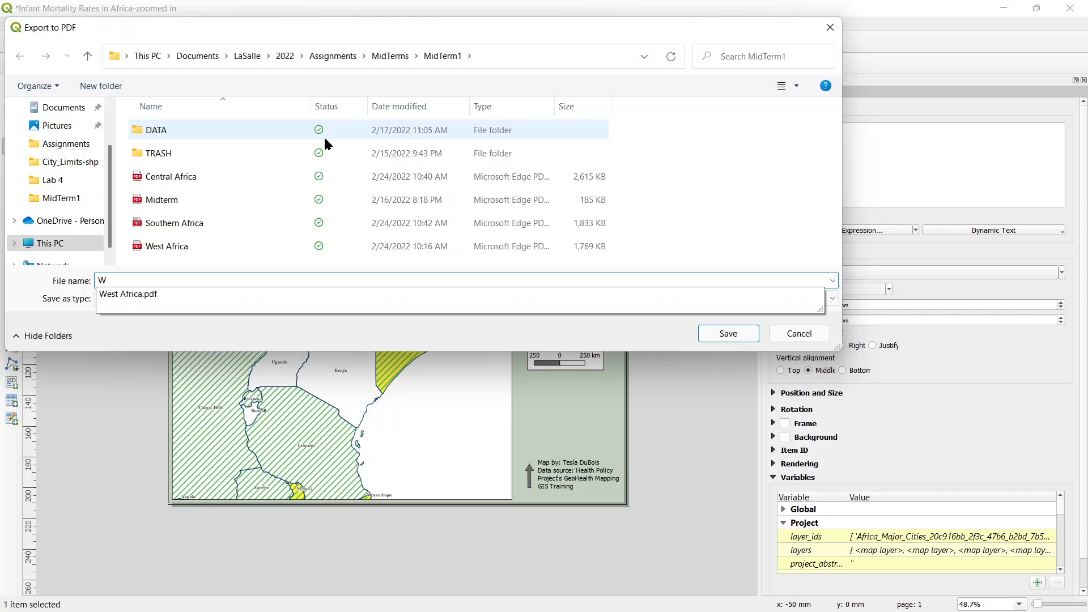
{"action": "key", "text": "BackSpace"}
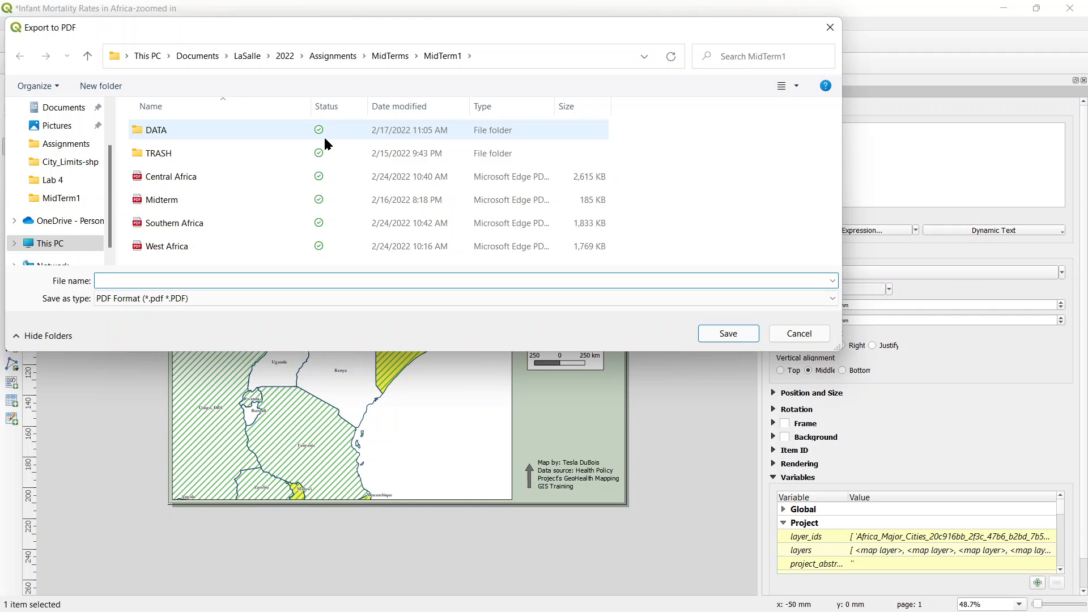
{"action": "left_click", "coordinate": [779, 335]}
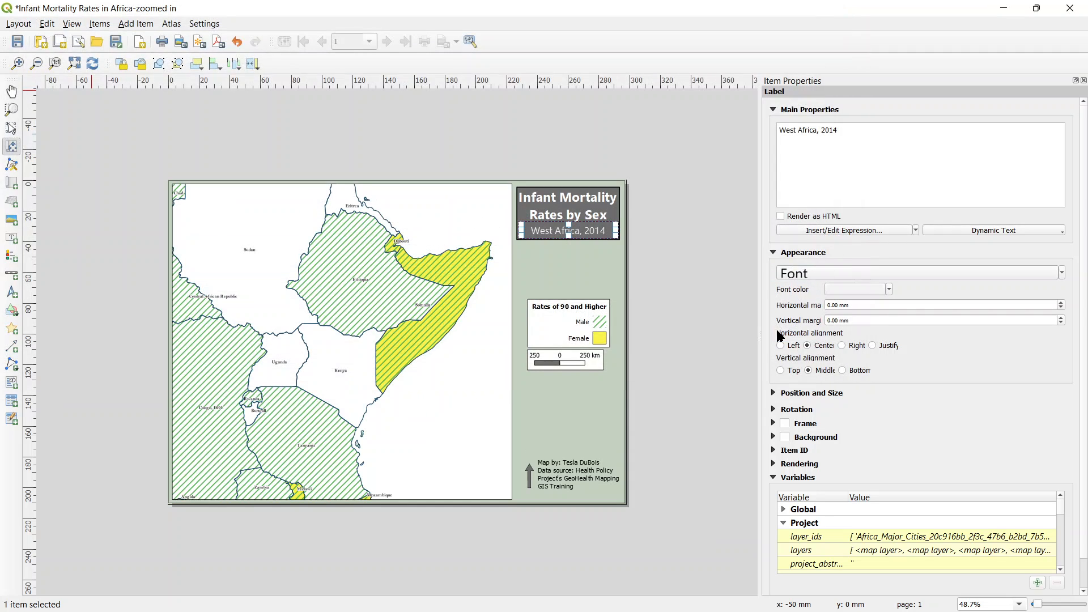
Step: Change the subtitle label's text to "East Africa, 2014"
{"action": "left_click_drag", "start_coordinate": [796, 128], "coordinate": [780, 127]}
{"action": "type", "text": "East"}
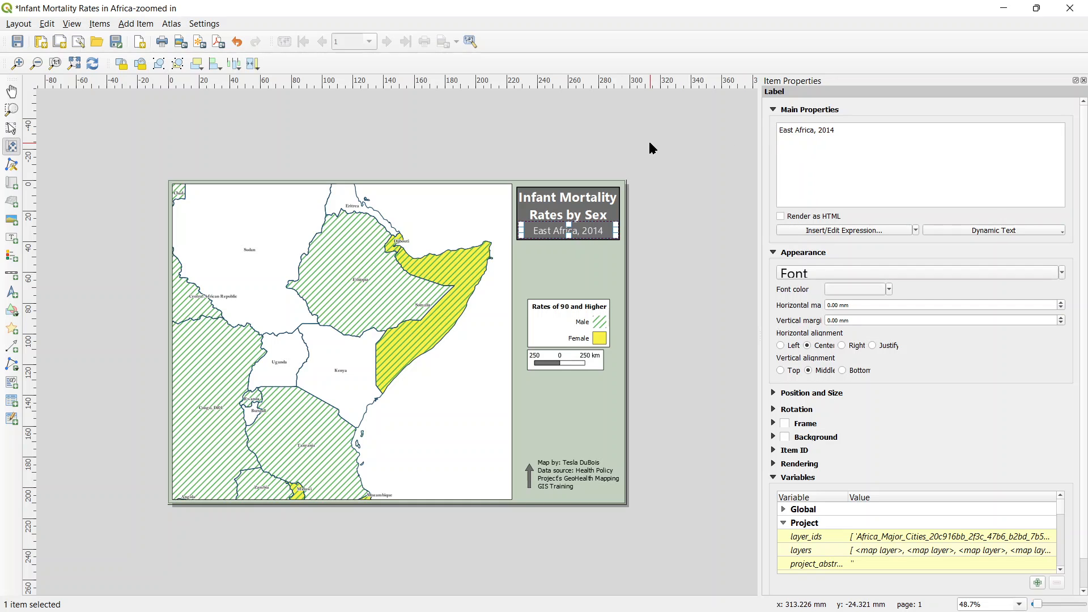
Step: Export the layout as a PDF named "East Africa" in the MidTerm1 folder, keeping the current export options
{"action": "left_click", "coordinate": [218, 42]}
{"action": "type", "text": "E"}
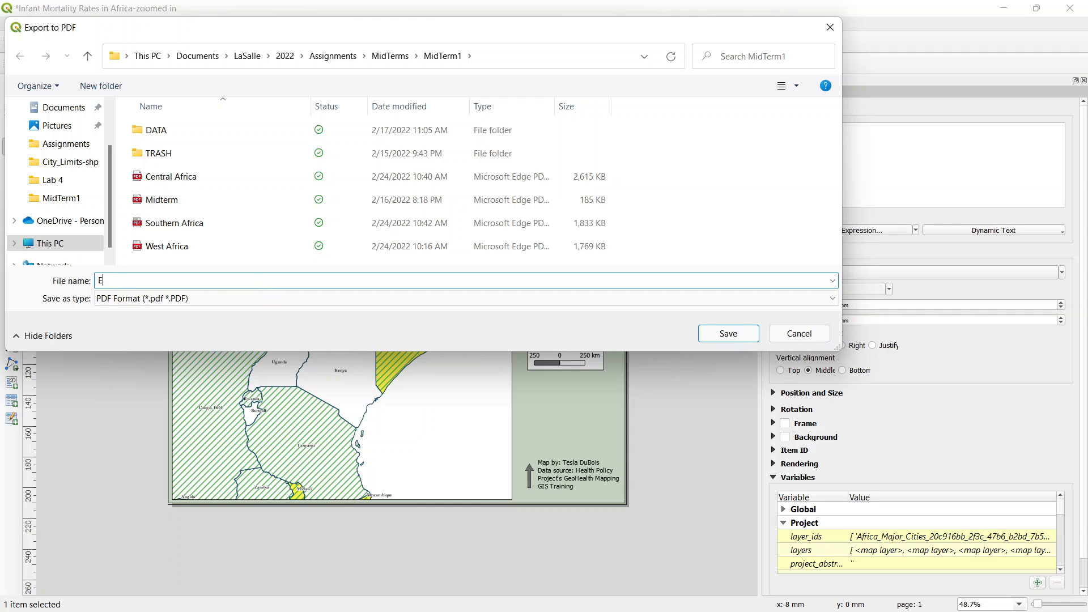
{"action": "type", "text": "ast Africa"}
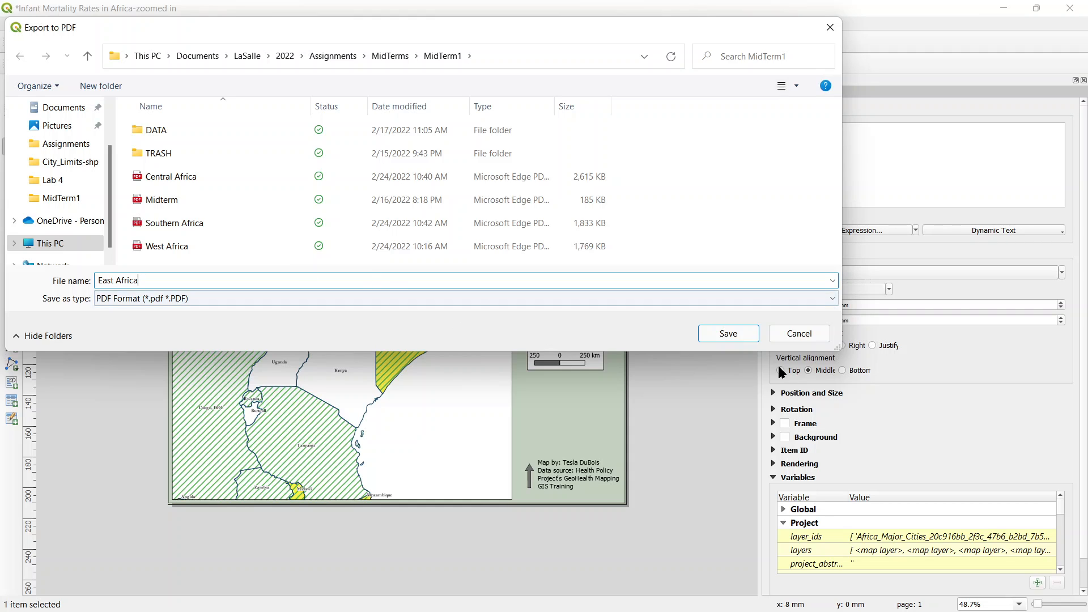
{"action": "left_click", "coordinate": [739, 333]}
{"action": "scroll", "coordinate": [758, 335], "scroll_direction": "down", "scroll_amount": 5}
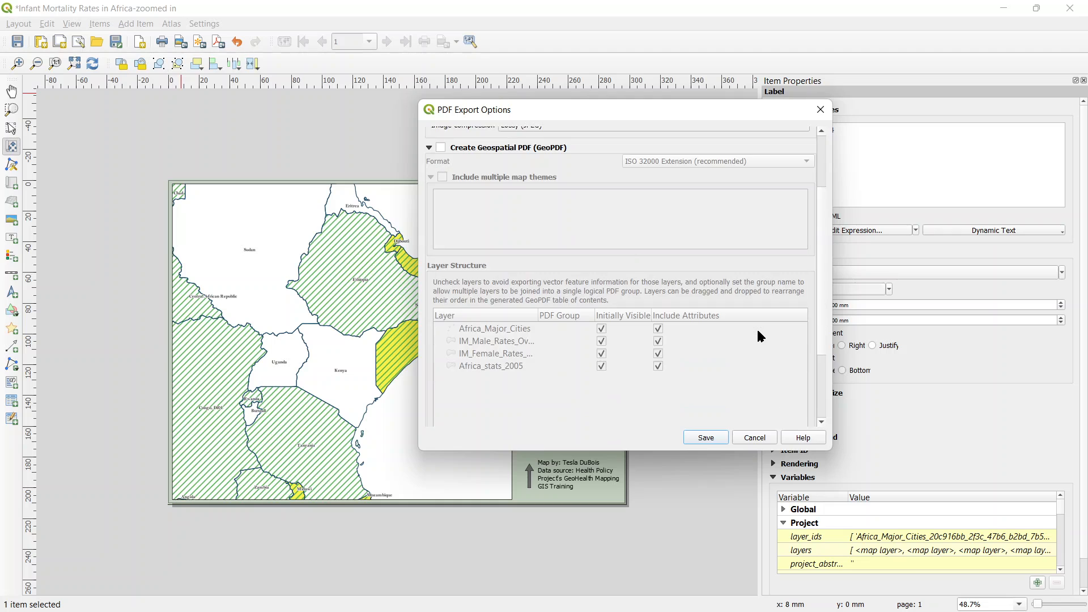
{"action": "scroll", "coordinate": [719, 369], "scroll_direction": "down", "scroll_amount": 1}
{"action": "left_click", "coordinate": [707, 438]}
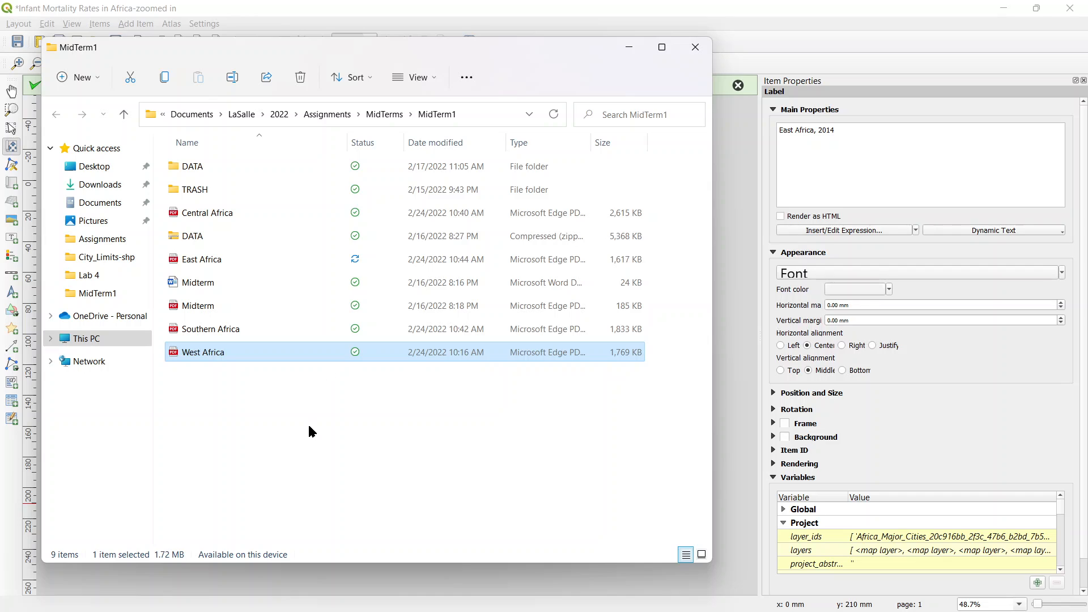
Step: Create a new folder inside MidTerm1 and name it with the map author's surname followed by "_Midterm"
{"action": "left_click", "coordinate": [309, 426]}
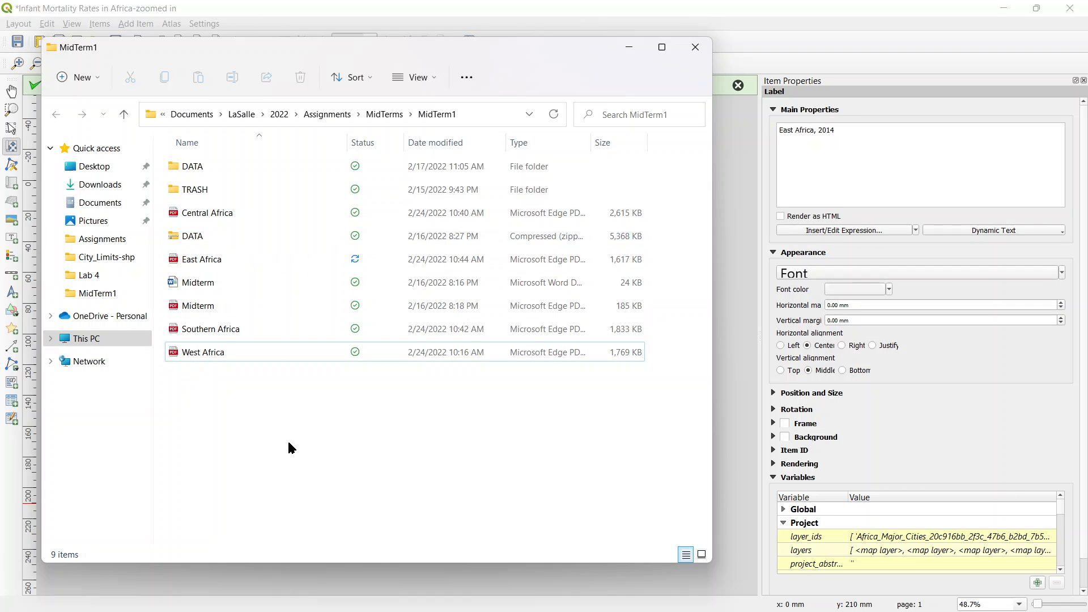
{"action": "right_click", "coordinate": [270, 441]}
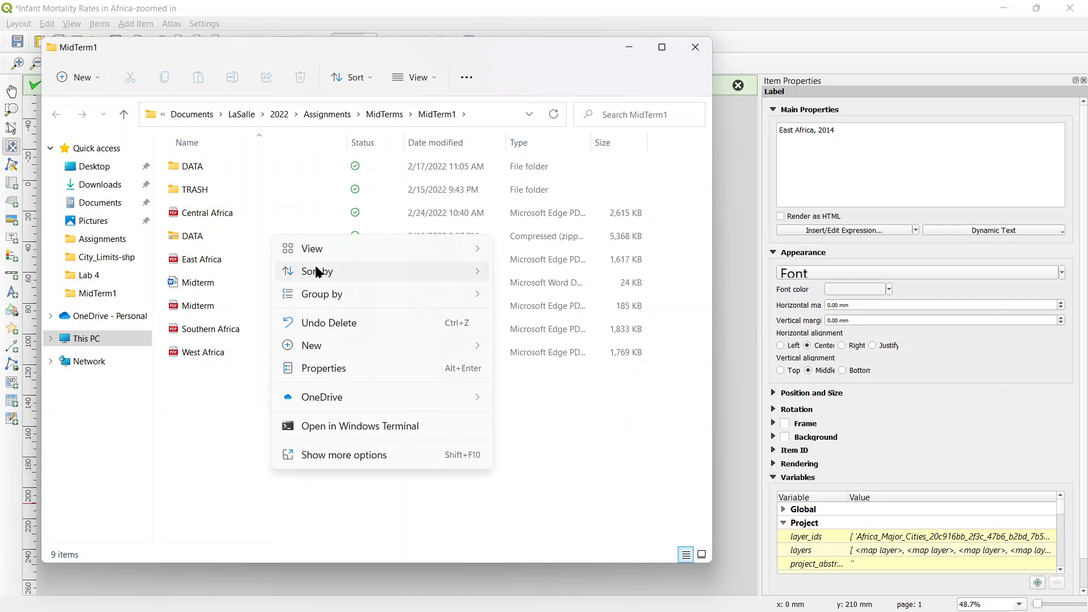
{"action": "mouse_move", "coordinate": [329, 347]}
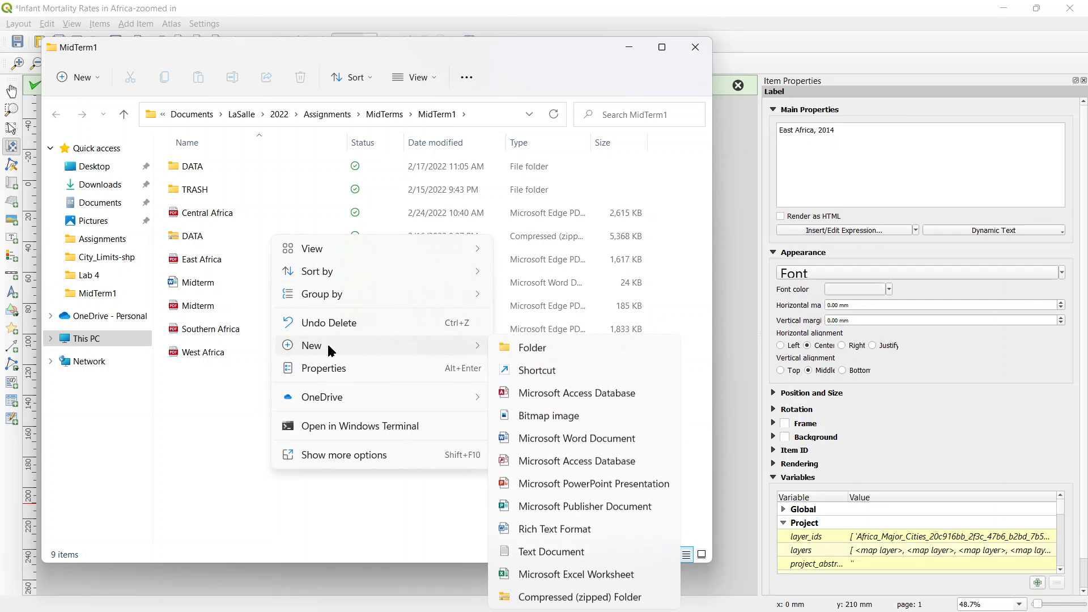
{"action": "left_click", "coordinate": [504, 348]}
{"action": "left_click", "coordinate": [256, 420]}
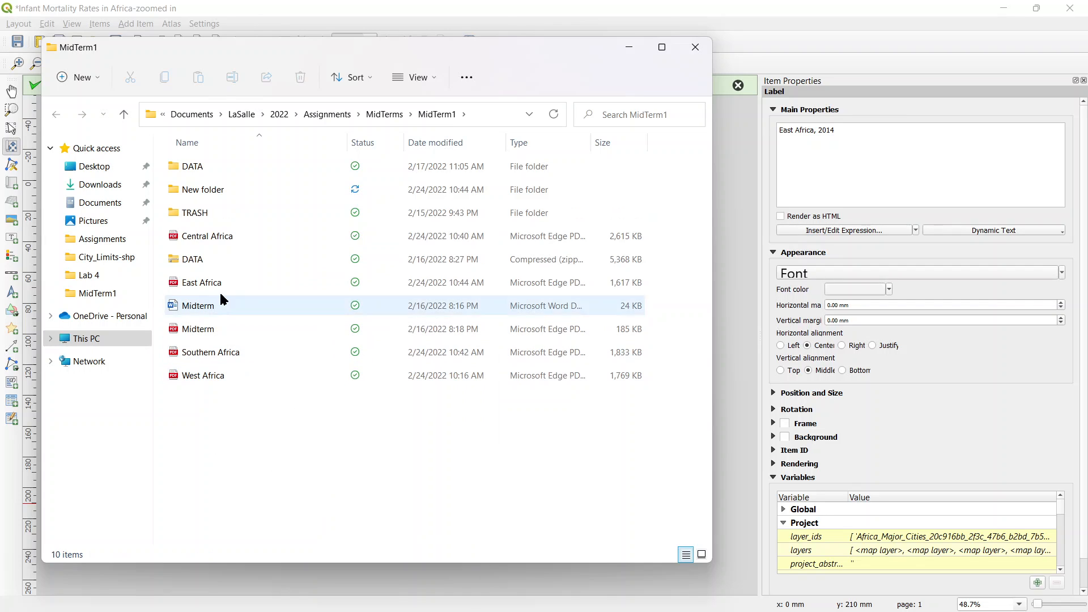
{"action": "left_click", "coordinate": [214, 190]}
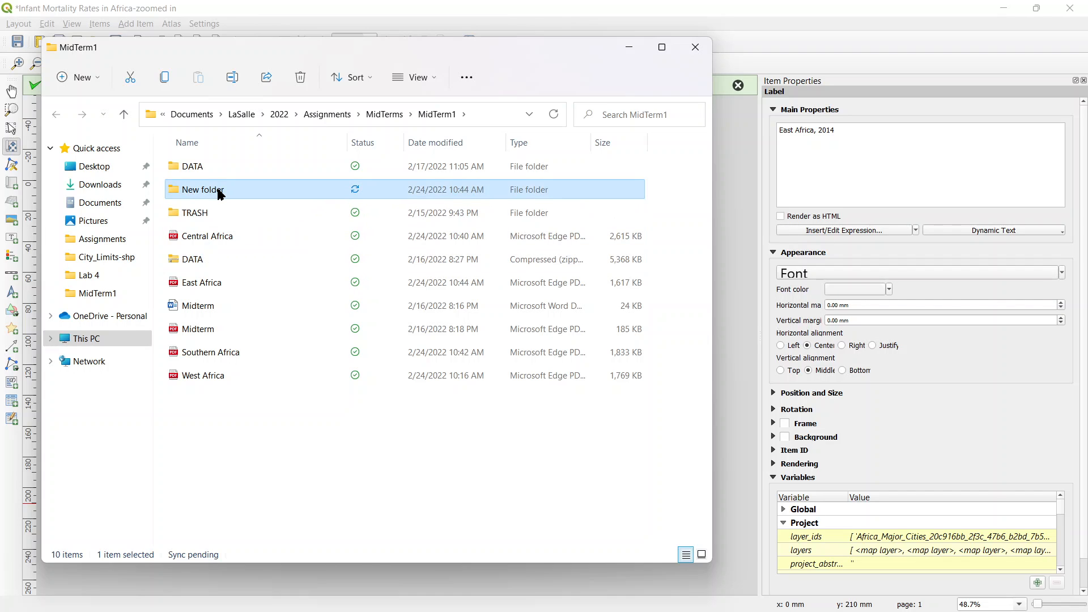
{"action": "left_click", "coordinate": [221, 194]}
{"action": "type", "text": "D"}
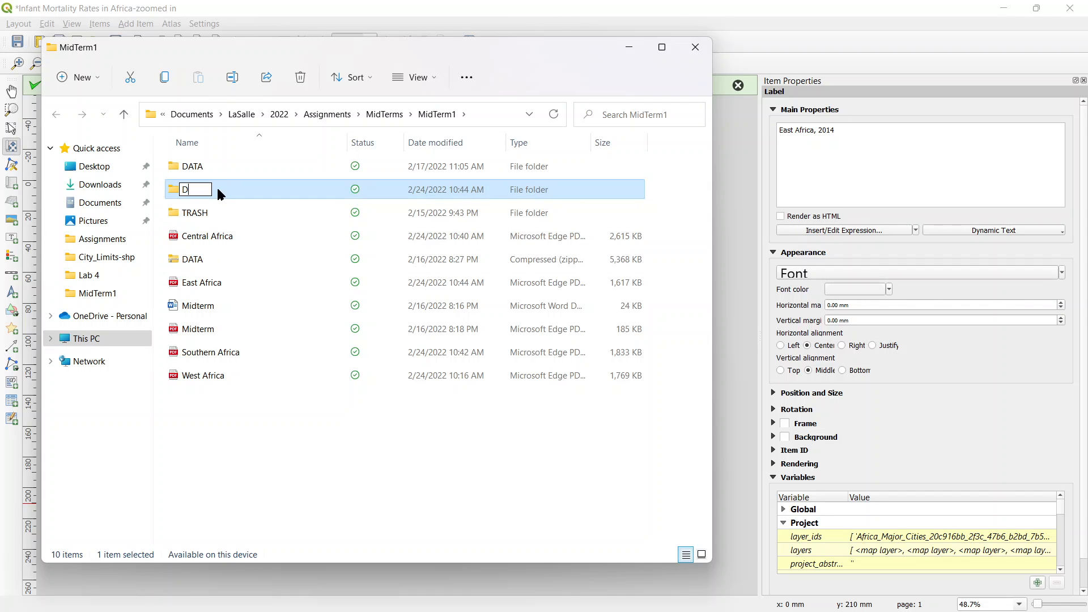
{"action": "type", "text": "uBois"}
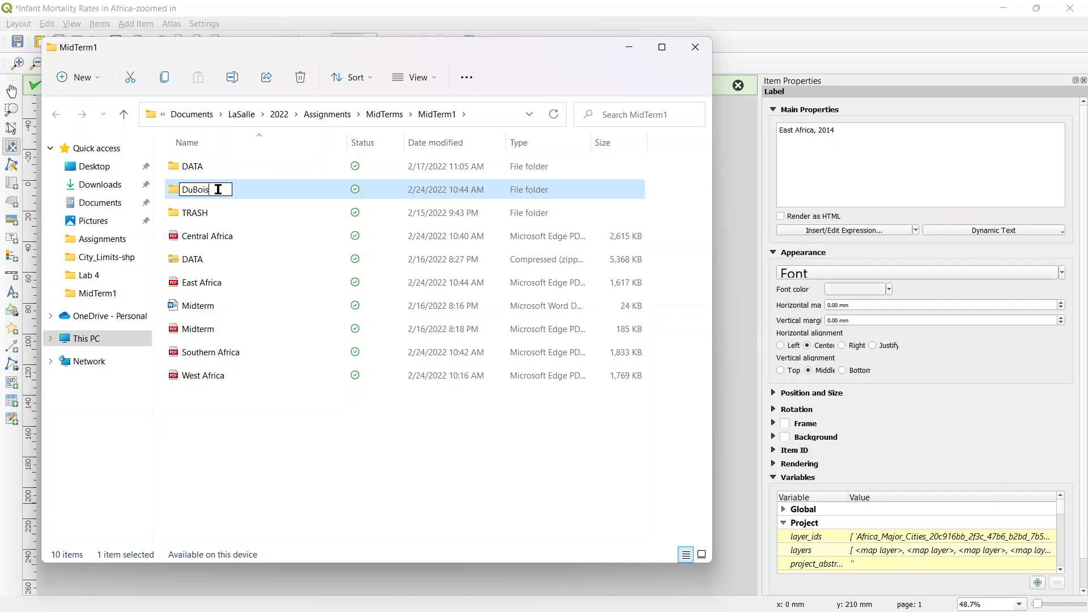
{"action": "type", "text": "_Midterm"}
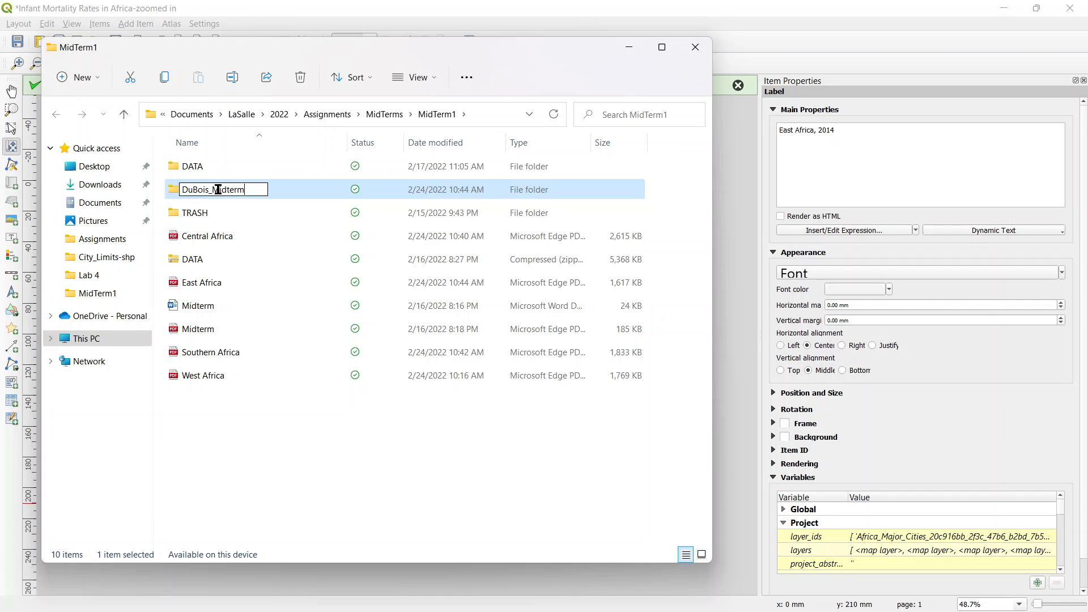
{"action": "left_click", "coordinate": [287, 440]}
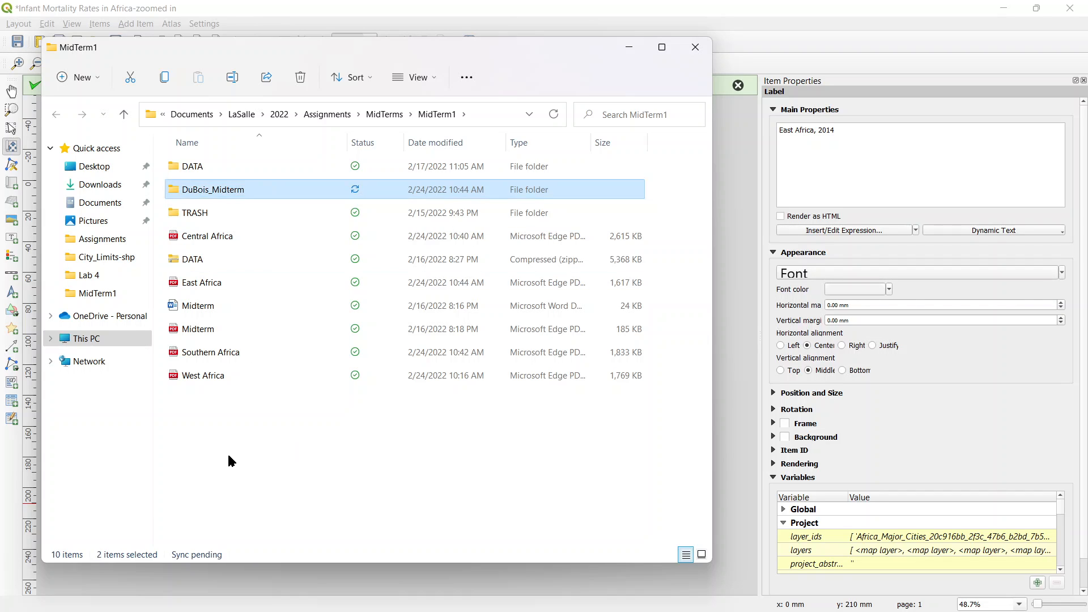
Step: Move the West Africa, Southern Africa, East Africa and Central Africa PDFs into the new midterm folder
{"action": "left_click", "coordinate": [206, 376]}
{"action": "left_click", "coordinate": [211, 355], "text": "ctrl"}
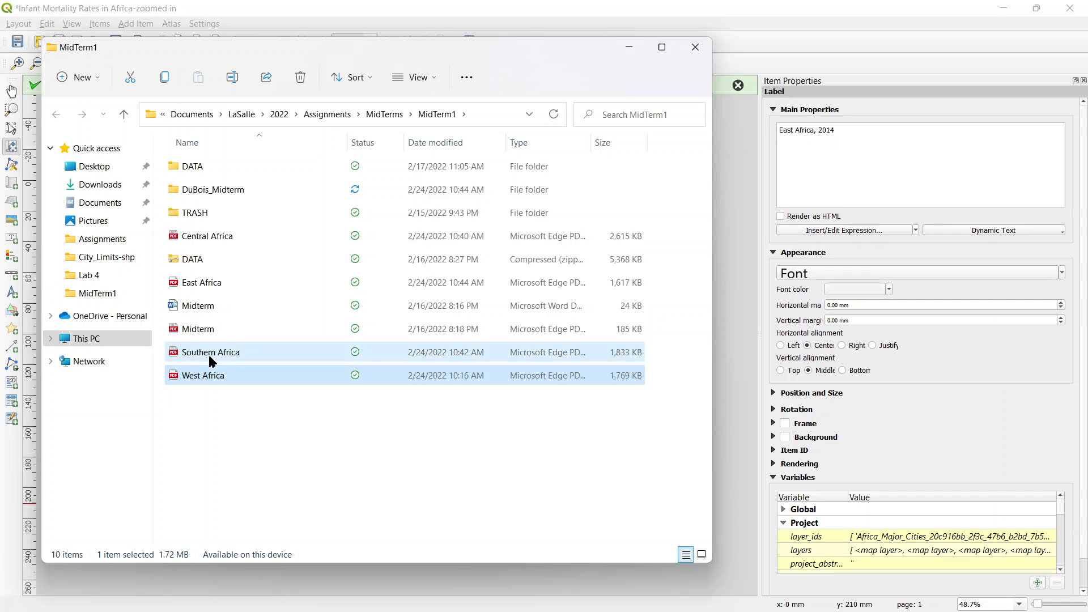
{"action": "left_click", "coordinate": [217, 285], "text": "ctrl"}
{"action": "left_click", "coordinate": [221, 242], "text": "ctrl"}
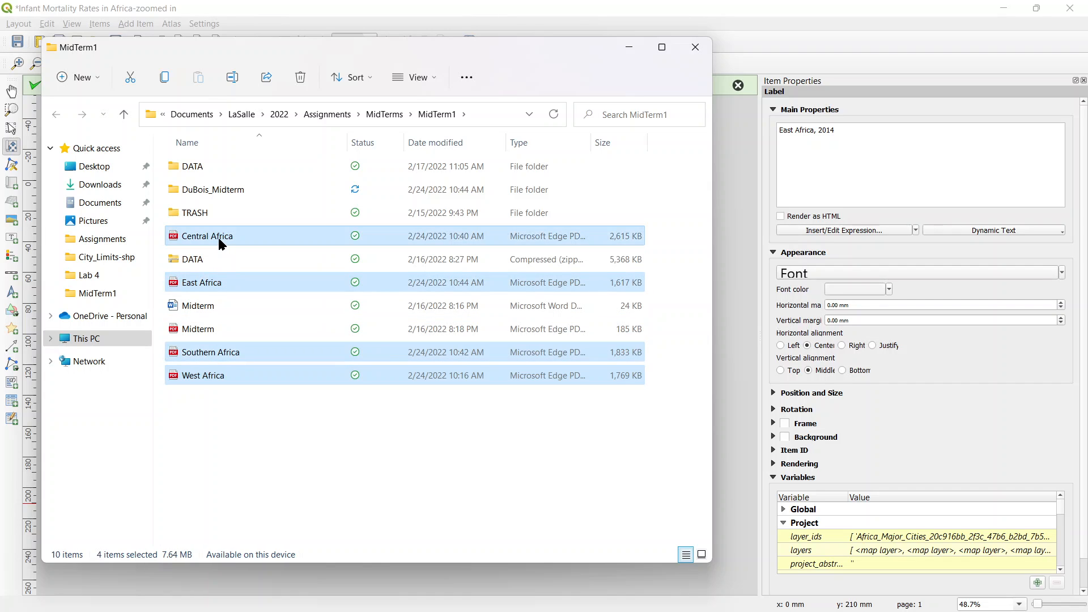
{"action": "left_click_drag", "start_coordinate": [221, 243], "coordinate": [244, 190]}
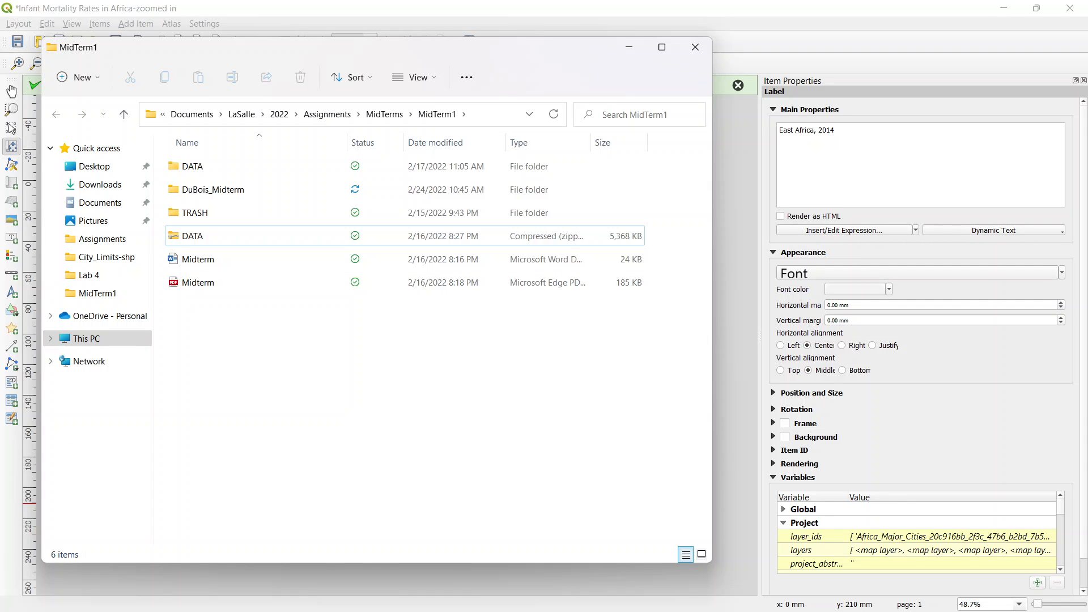
Step: Switch to the main QGIS window and save the project as "Midterm1" in the author's surname midterm folder inside MidTerms/MidTerm1
{"action": "key", "text": "alt+Tab"}
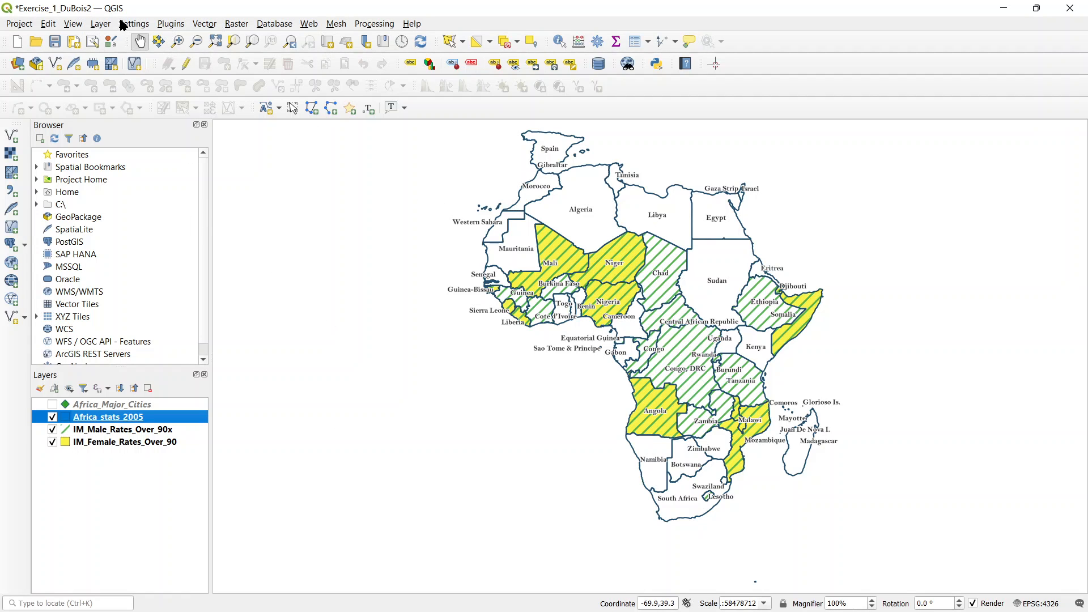
{"action": "left_click", "coordinate": [25, 24]}
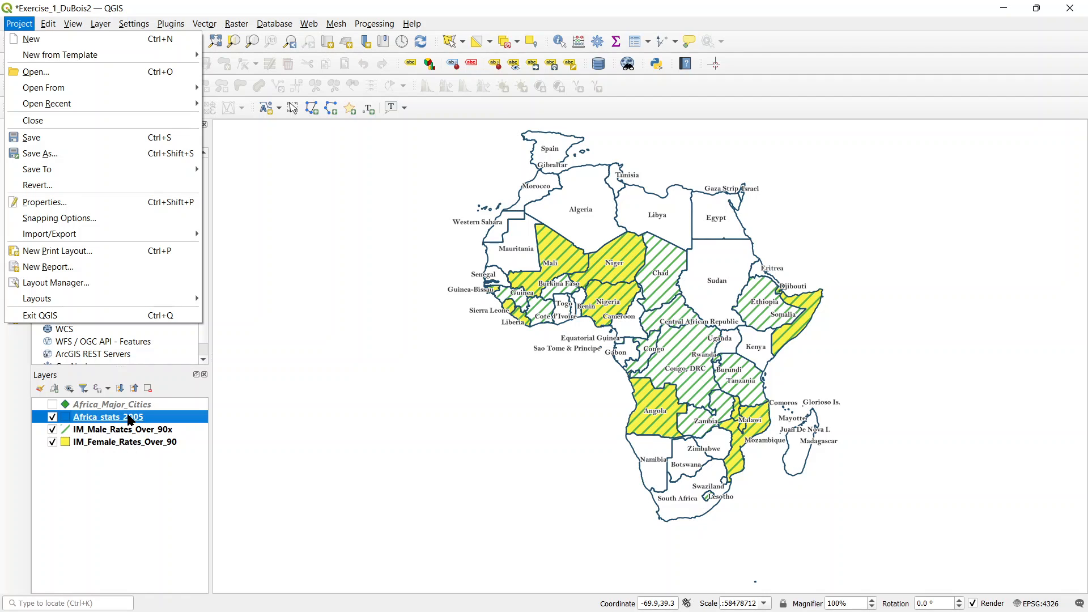
{"action": "mouse_move", "coordinate": [106, 233]}
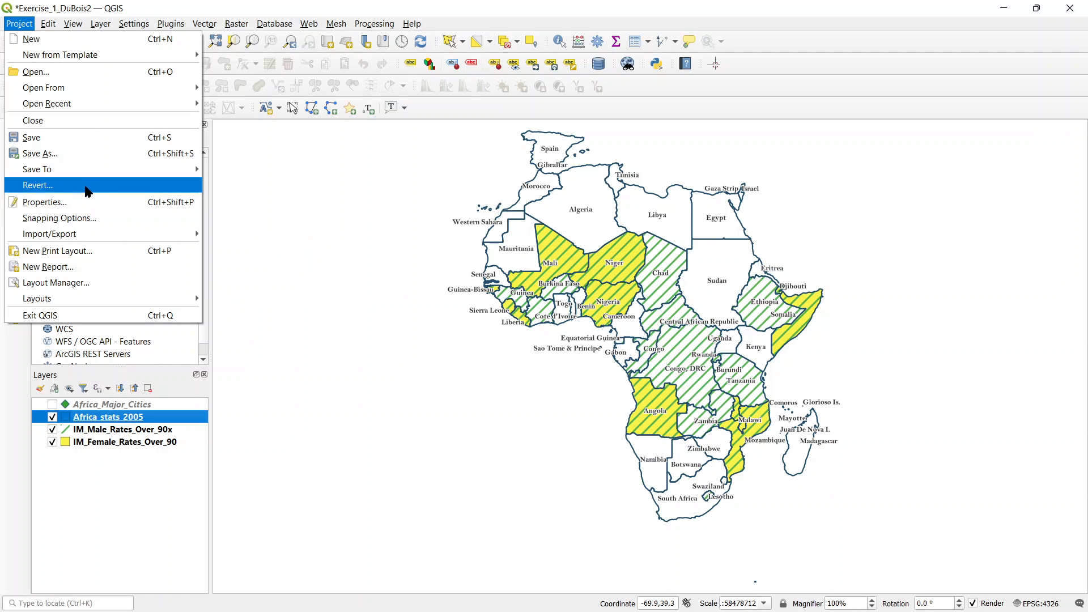
{"action": "left_click", "coordinate": [82, 153]}
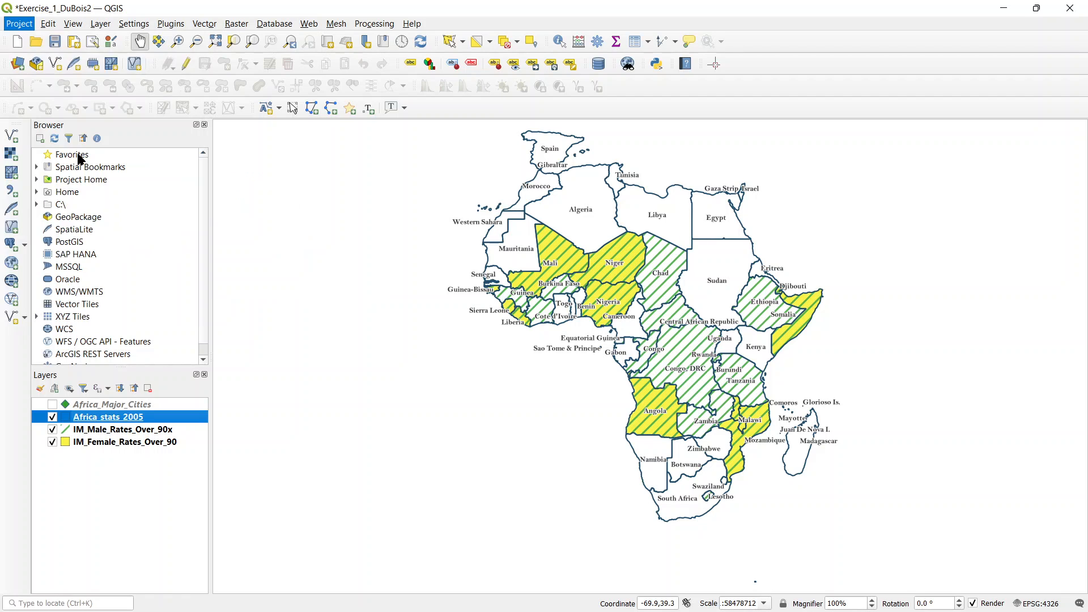
{"action": "scroll", "coordinate": [224, 235], "scroll_direction": "down", "scroll_amount": 1}
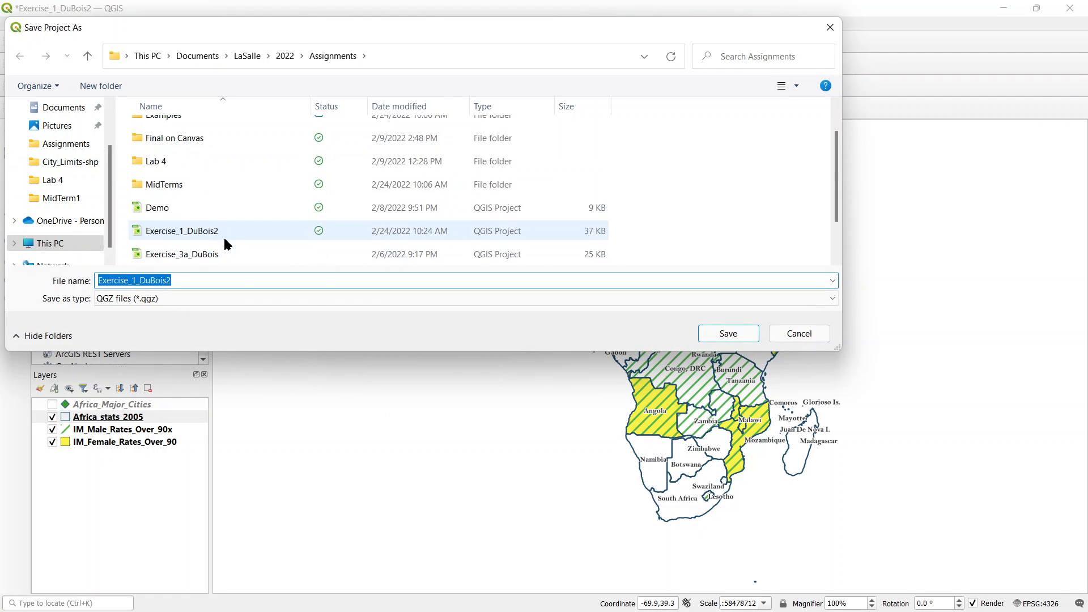
{"action": "double_click", "coordinate": [202, 187]}
{"action": "double_click", "coordinate": [180, 131]}
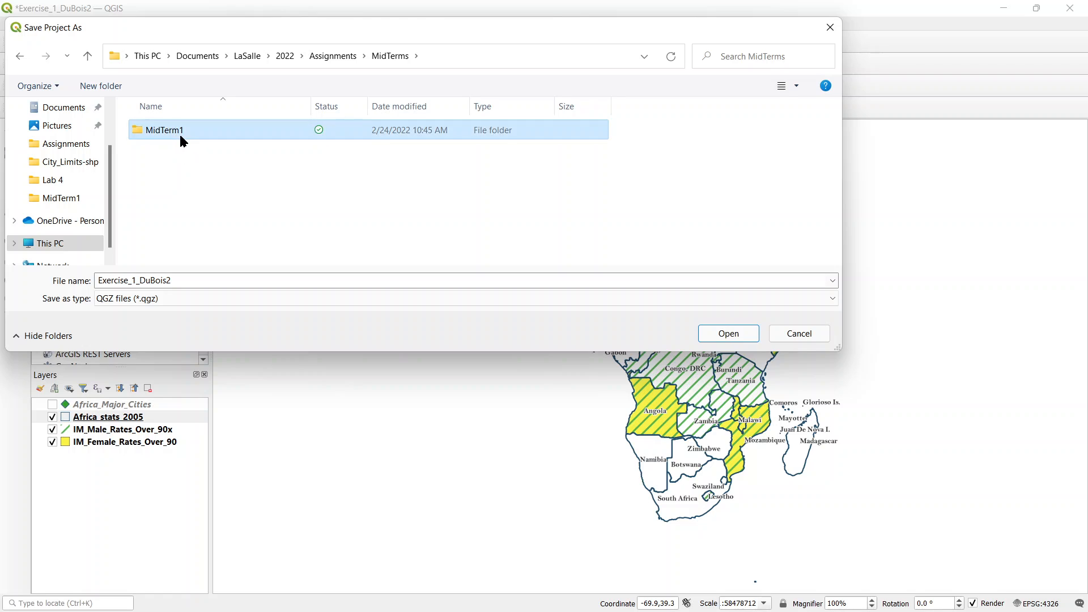
{"action": "double_click", "coordinate": [190, 155]}
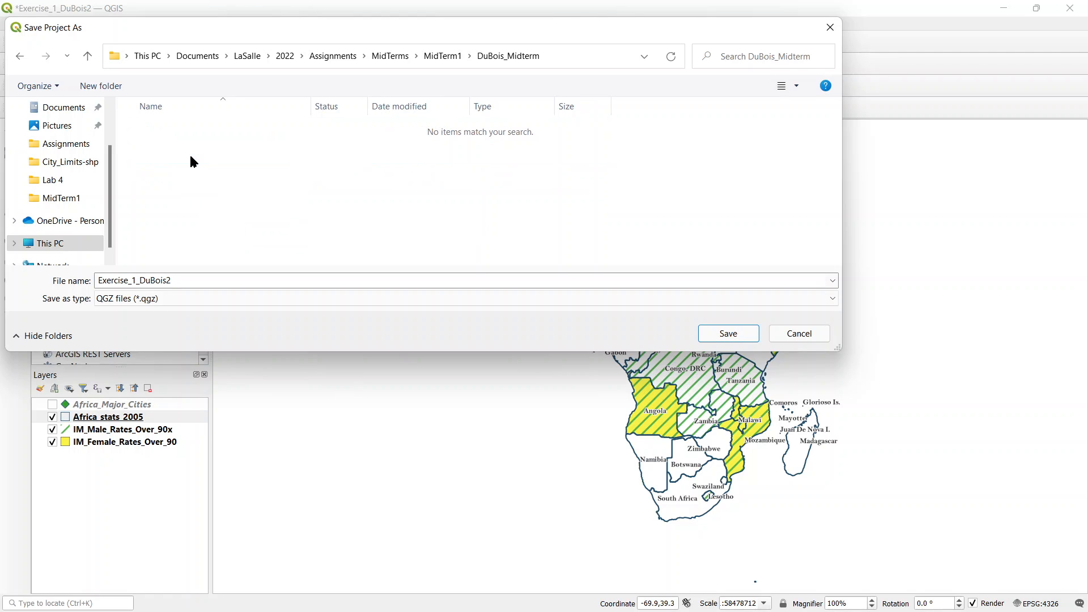
{"action": "left_click", "coordinate": [233, 275]}
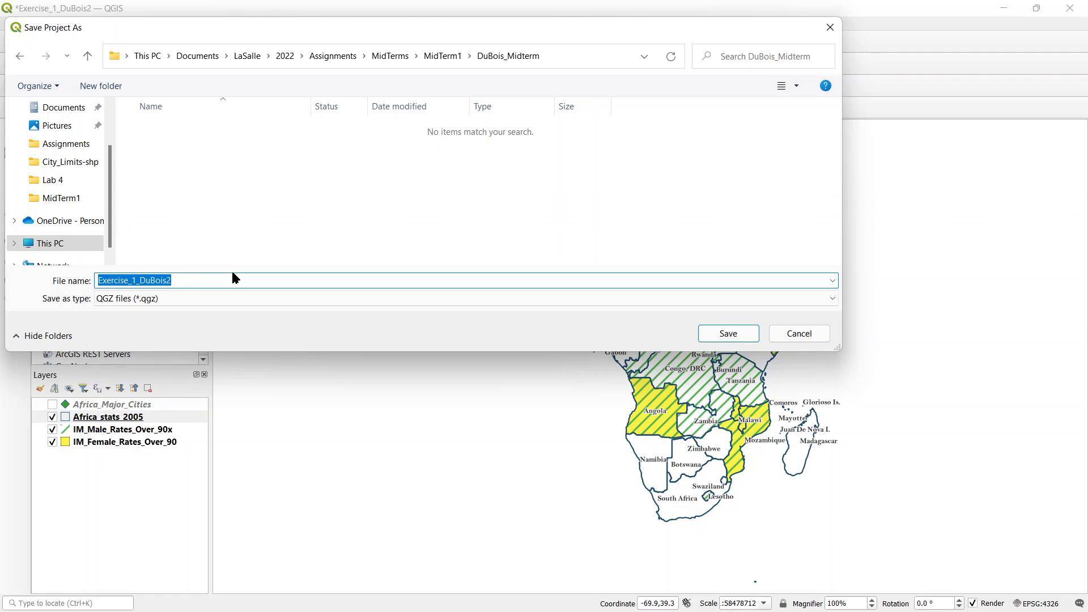
{"action": "type", "text": "Midt"}
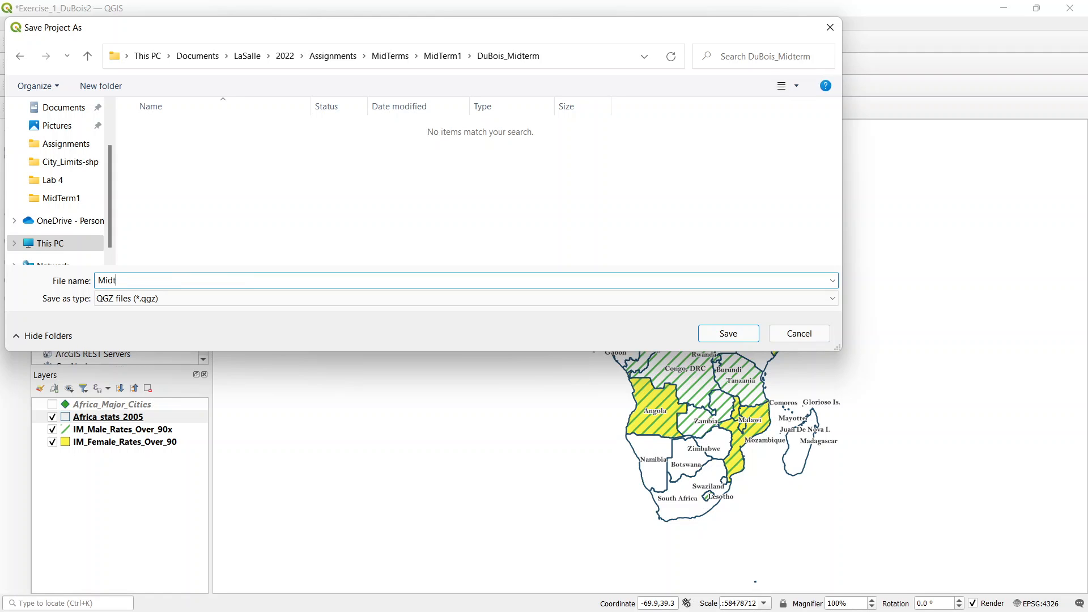
{"action": "type", "text": "erm1"}
{"action": "key", "text": "Return"}
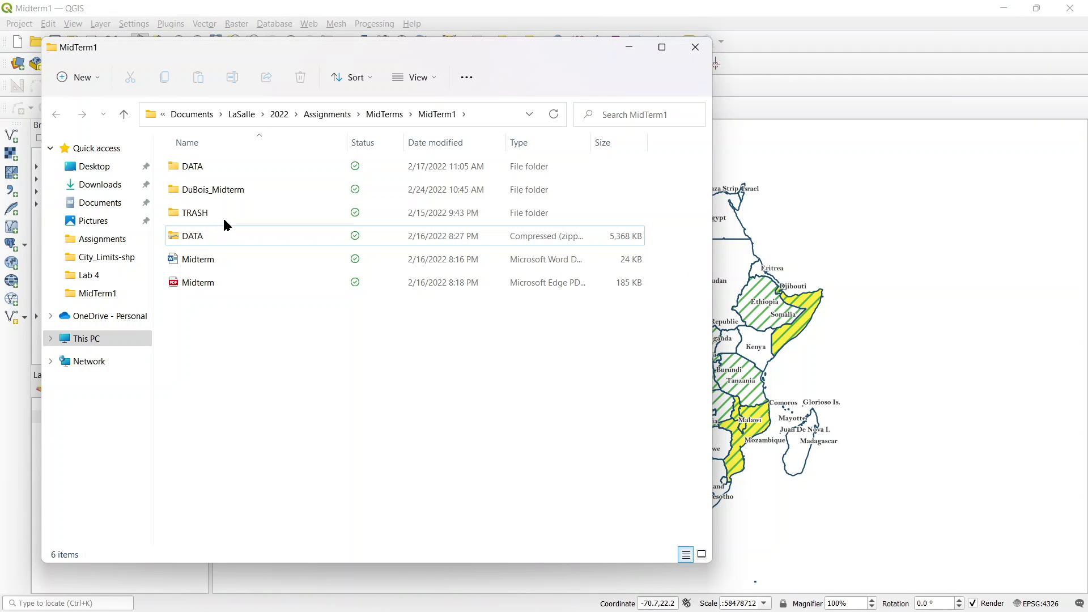
Step: Compress the author's surname midterm folder into a ZIP file, keeping the suggested name, and open the uncompressed folder to review its files
{"action": "left_click", "coordinate": [230, 187]}
{"action": "double_click", "coordinate": [239, 195]}
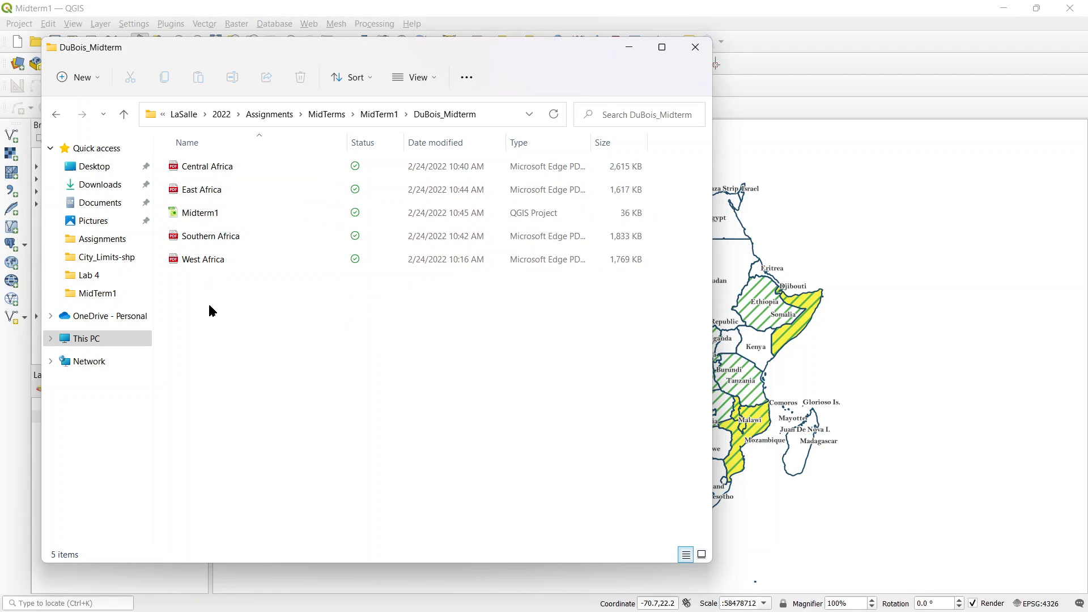
{"action": "left_click", "coordinate": [376, 114]}
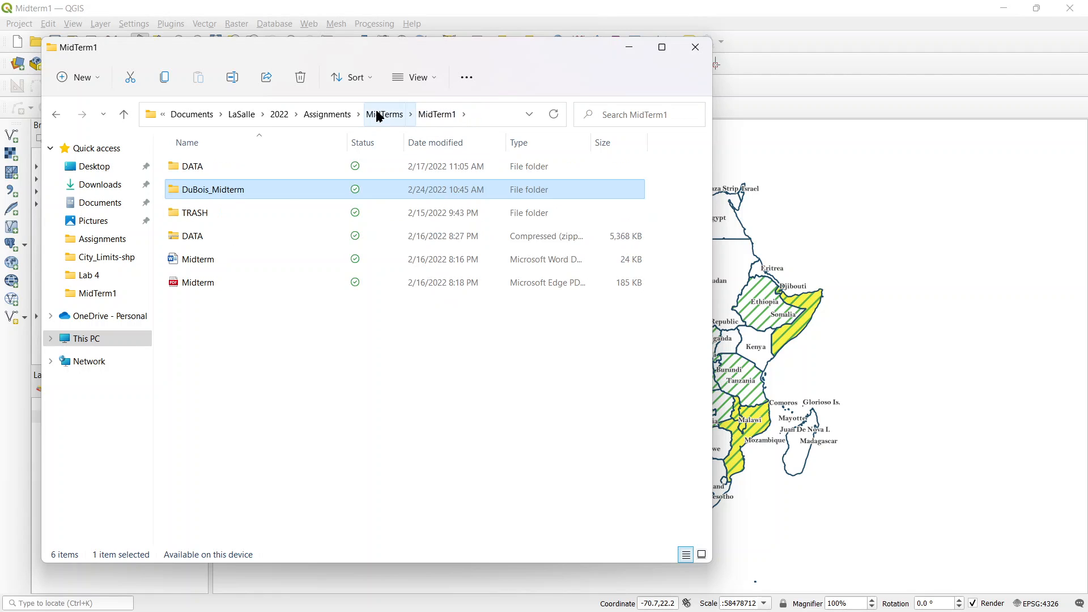
{"action": "right_click", "coordinate": [204, 196]}
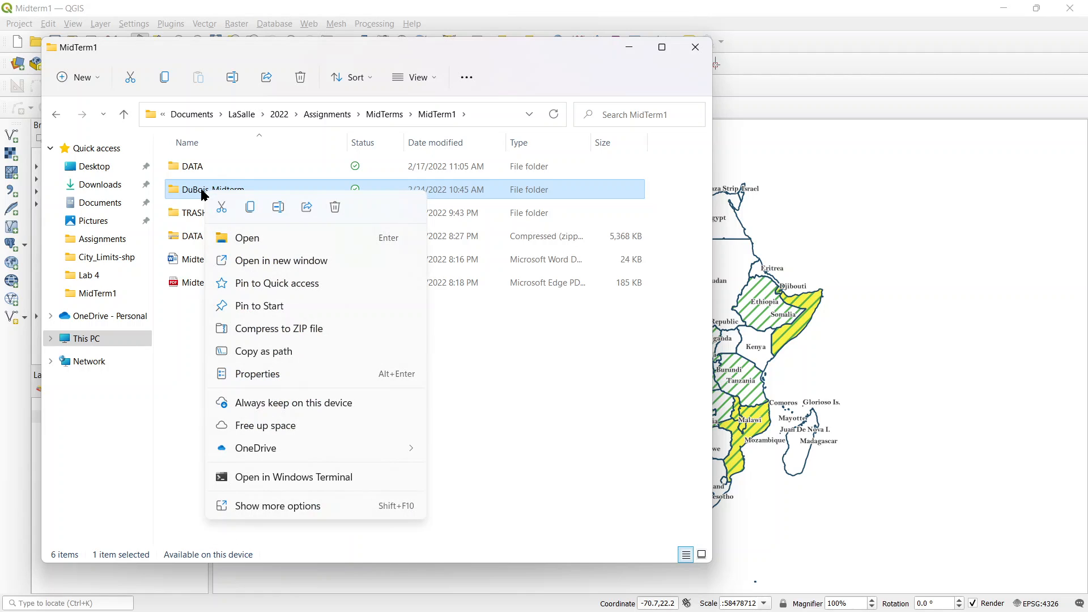
{"action": "left_click", "coordinate": [309, 334]}
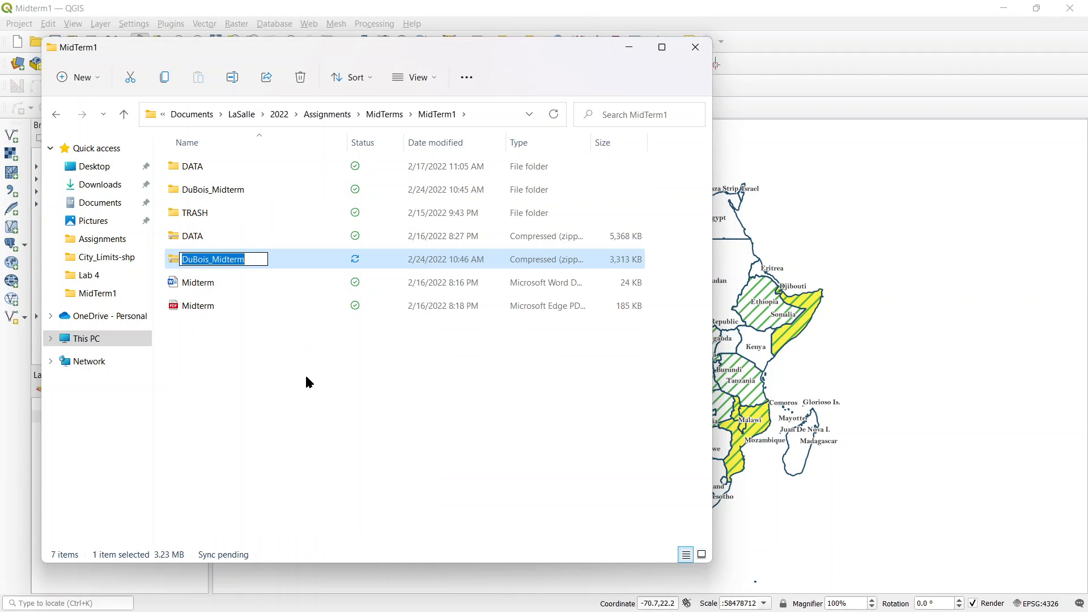
{"action": "left_click", "coordinate": [244, 382]}
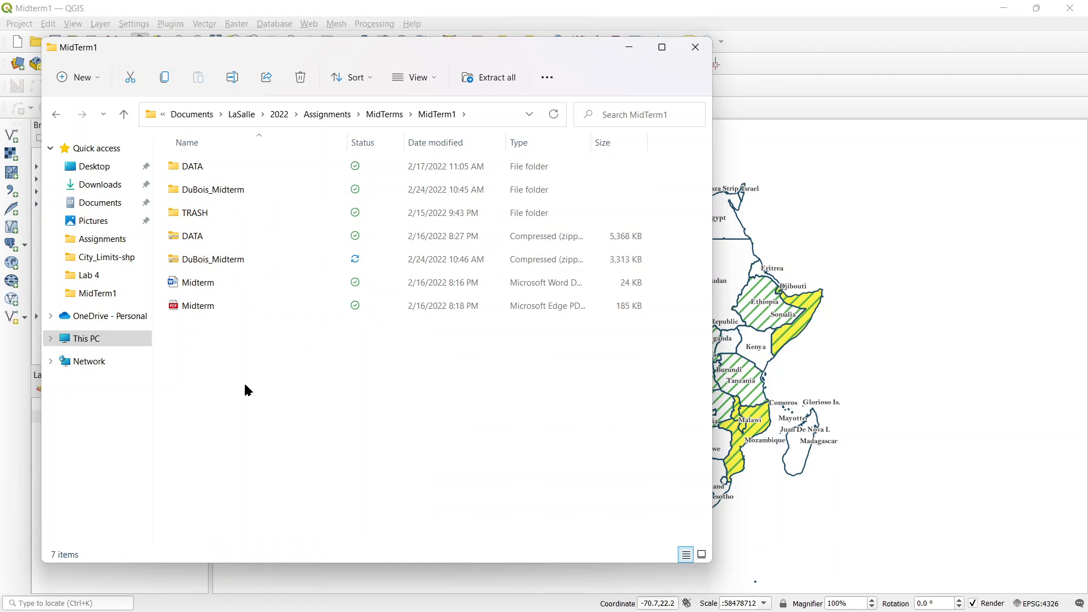
{"action": "left_click", "coordinate": [223, 262]}
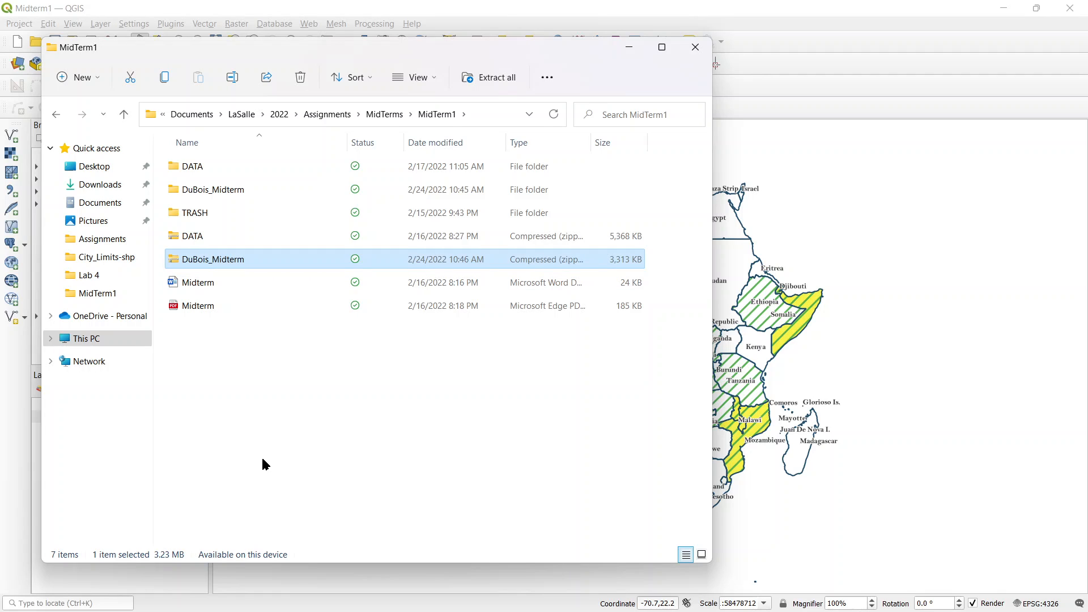
{"action": "double_click", "coordinate": [243, 193]}
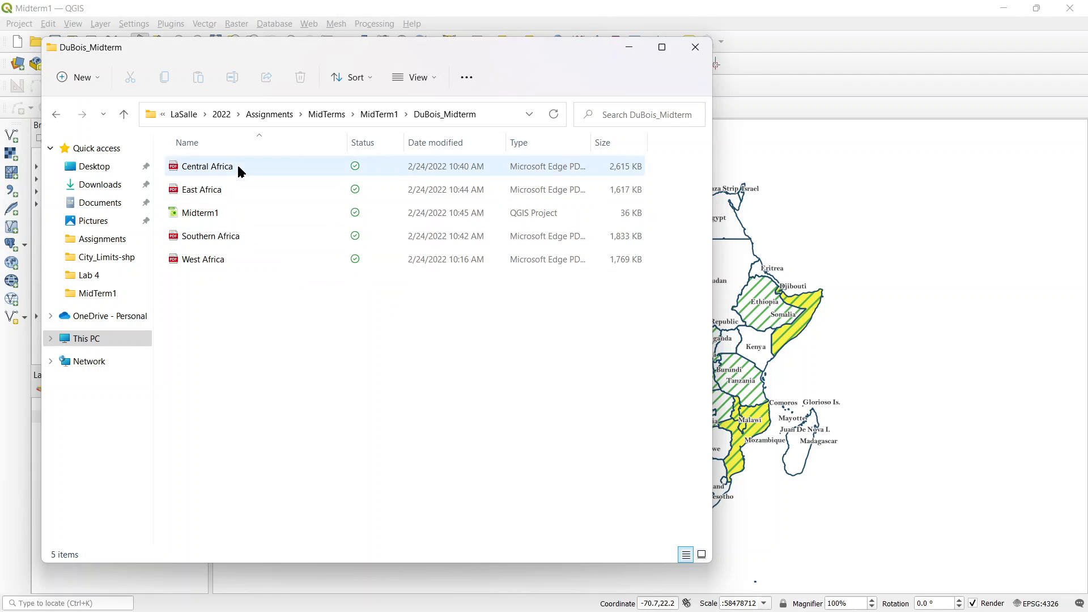